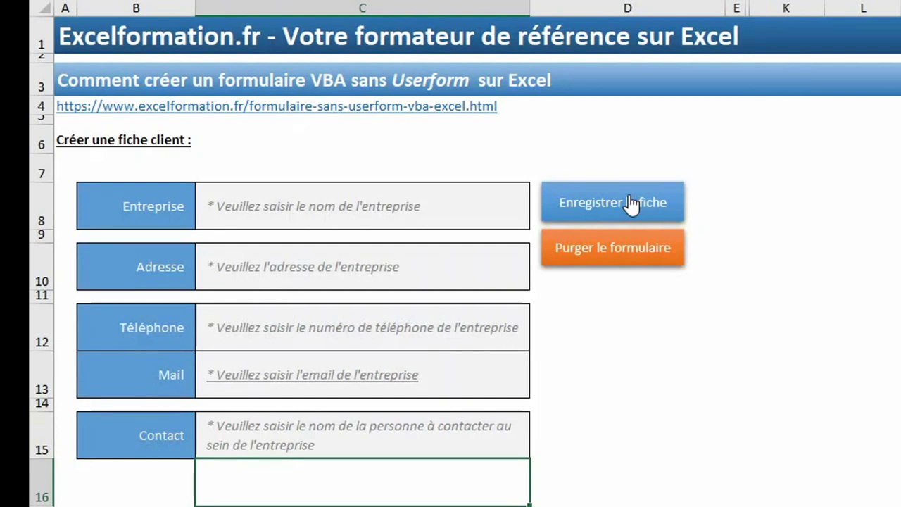
- Enter Amazon as the company plus an address and phone number, then clear the phone field C12
{"action": "left_click", "coordinate": [340, 218]}
{"action": "type", "text": "Am"}
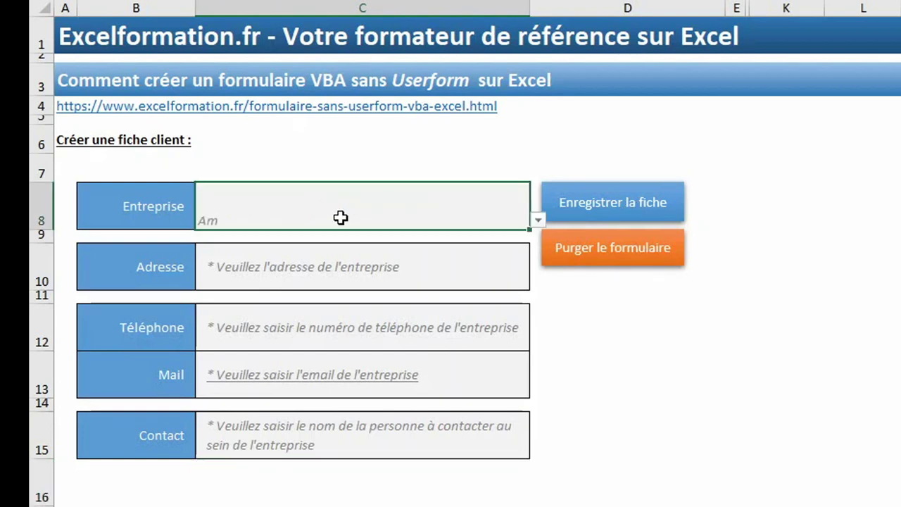
{"action": "type", "text": "azon"}
{"action": "key", "text": "Return"}
{"action": "type", "text": "BD"}
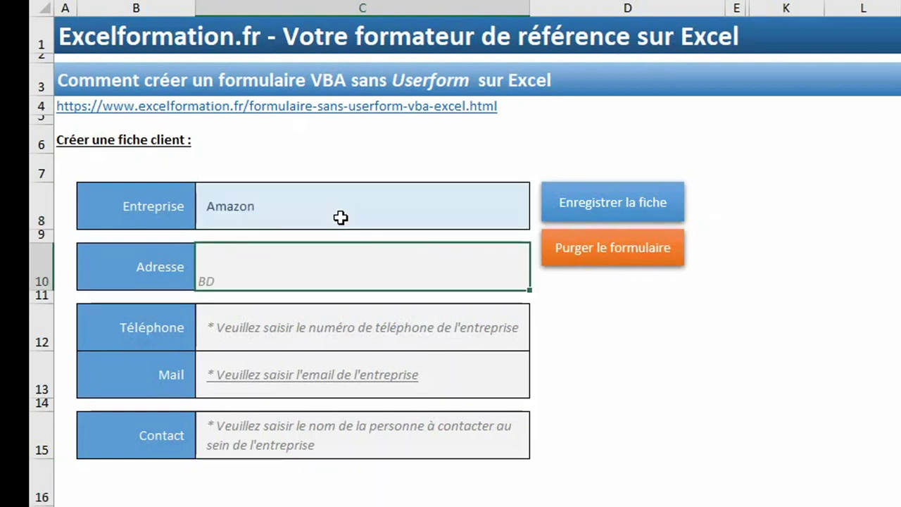
{"action": "type", "text": " Général Ler"}
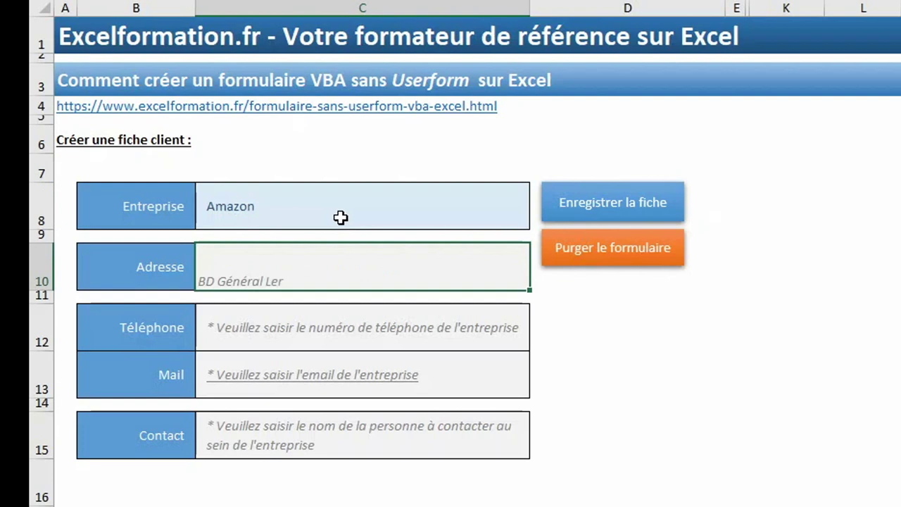
{"action": "type", "text": "clec, Clichy"}
{"action": "key", "text": "Return"}
{"action": "type", "text": "1 29 38 4"}
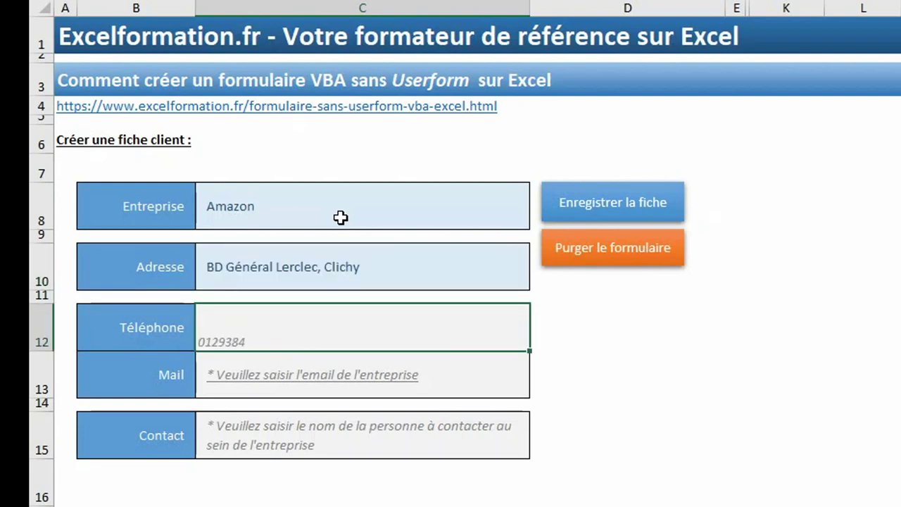
{"action": "type", "text": "7 56"}
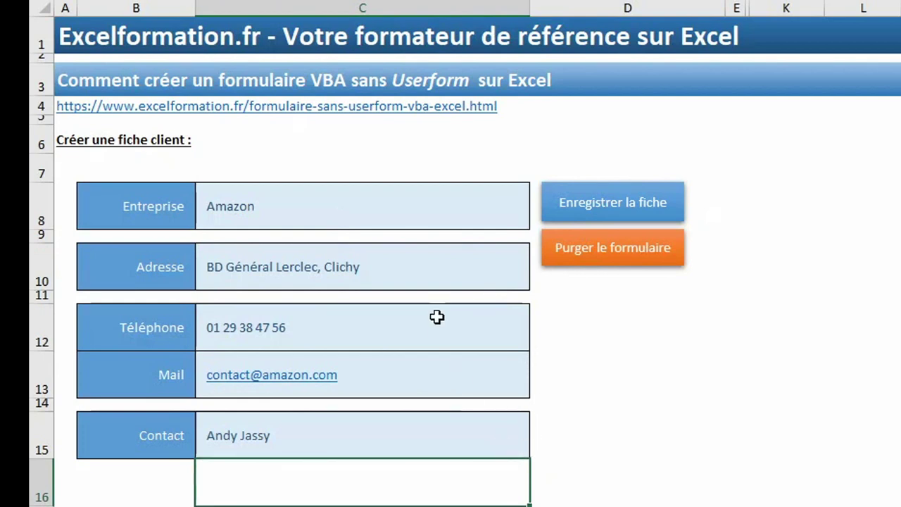
{"action": "left_click", "coordinate": [436, 325]}
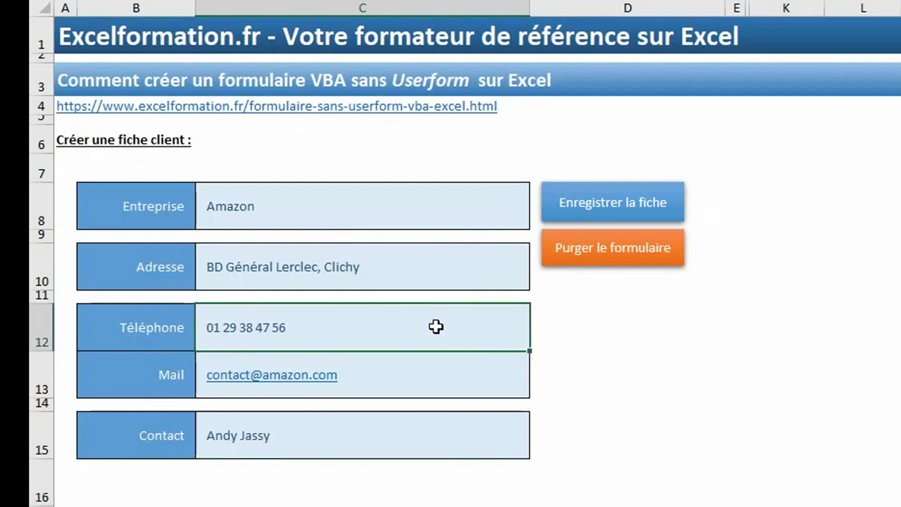
{"action": "key", "text": "Delete"}
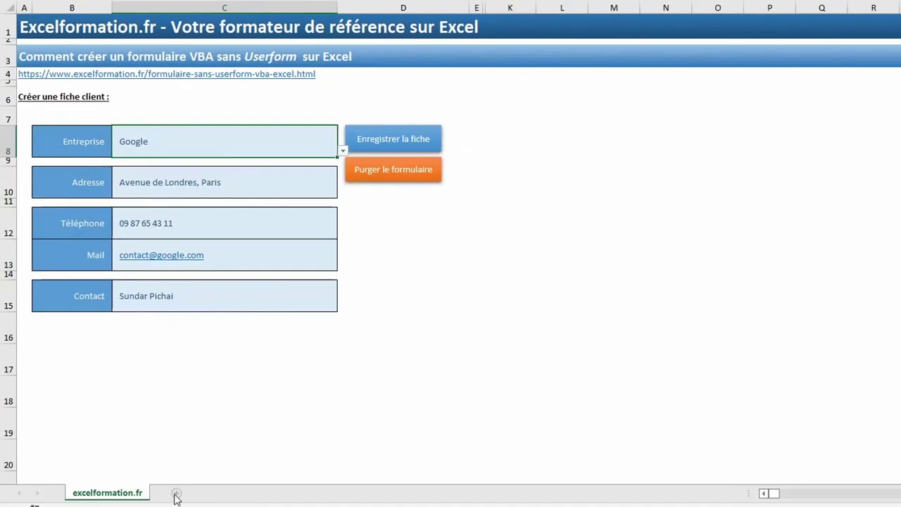
- Rename the Feuil1 sheet to Placeholders and add headers Cellule and Placeholders in A1:B1
{"action": "left_click", "coordinate": [169, 483]}
{"action": "double_click", "coordinate": [167, 483]}
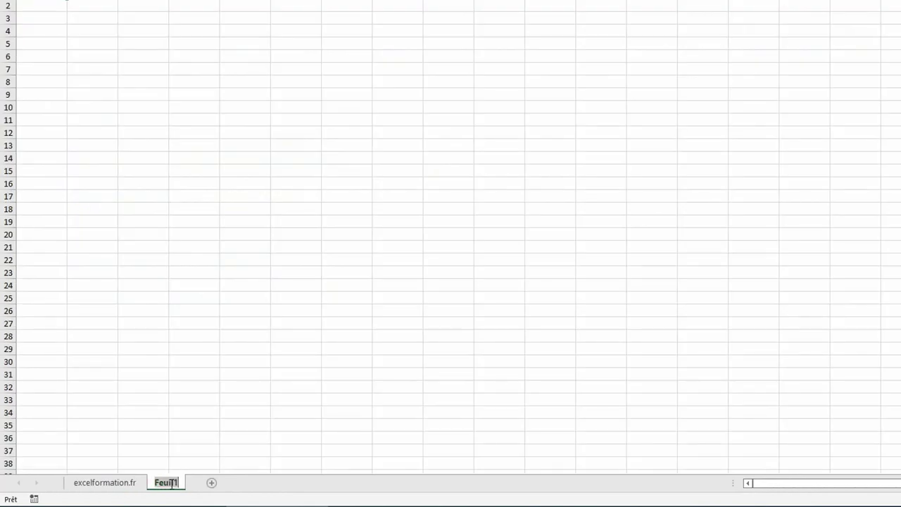
{"action": "type", "text": "Placehol"}
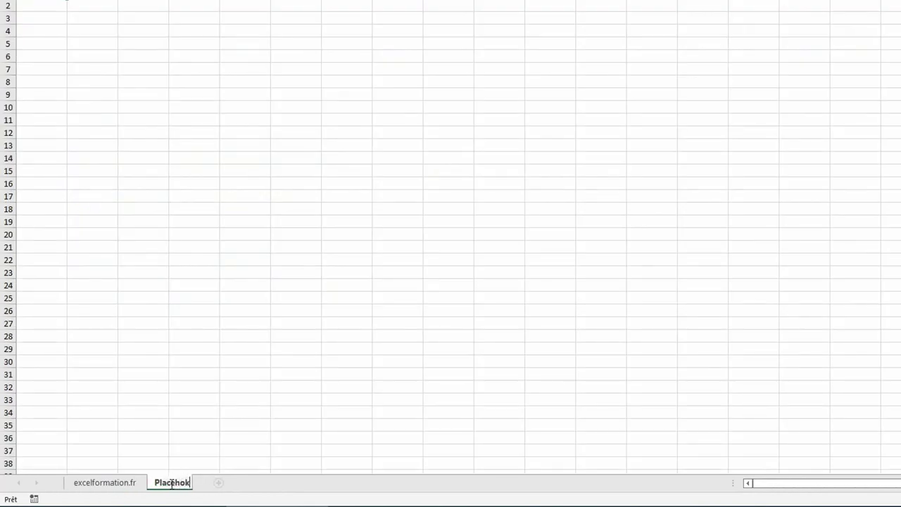
{"action": "type", "text": "der"}
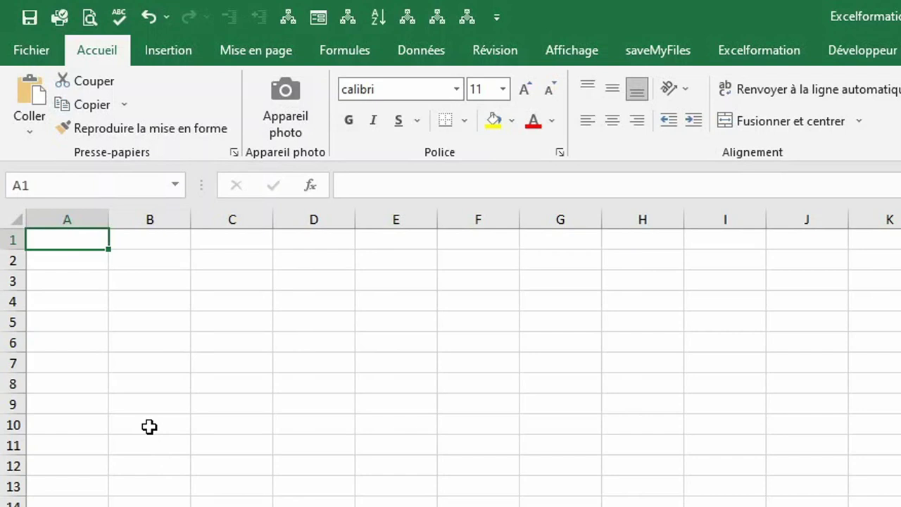
{"action": "type", "text": "Cellule"}
{"action": "key", "text": "Tab"}
{"action": "type", "text": "Pla"}
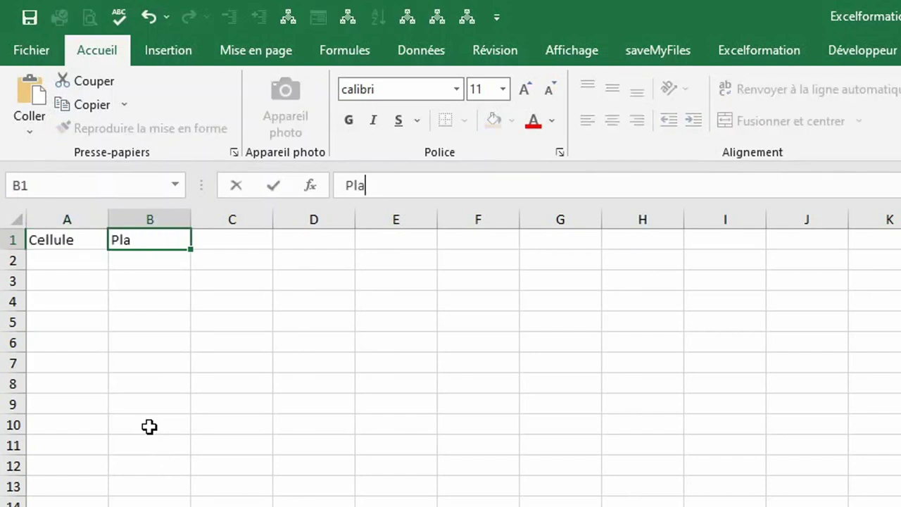
{"action": "type", "text": "ceholders"}
{"action": "key", "text": "Return"}
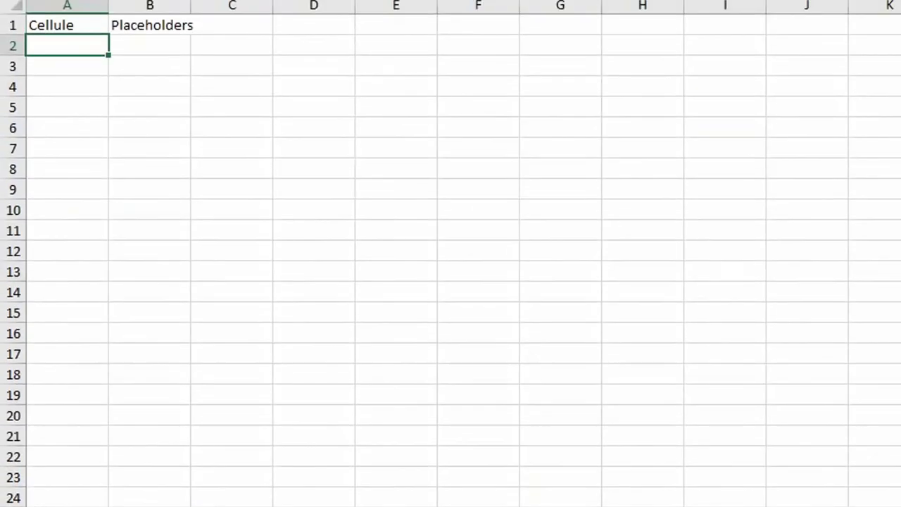
- List the field cells C8, C10, C12, C13 and C15 in A2:A6
{"action": "type", "text": "C8"}
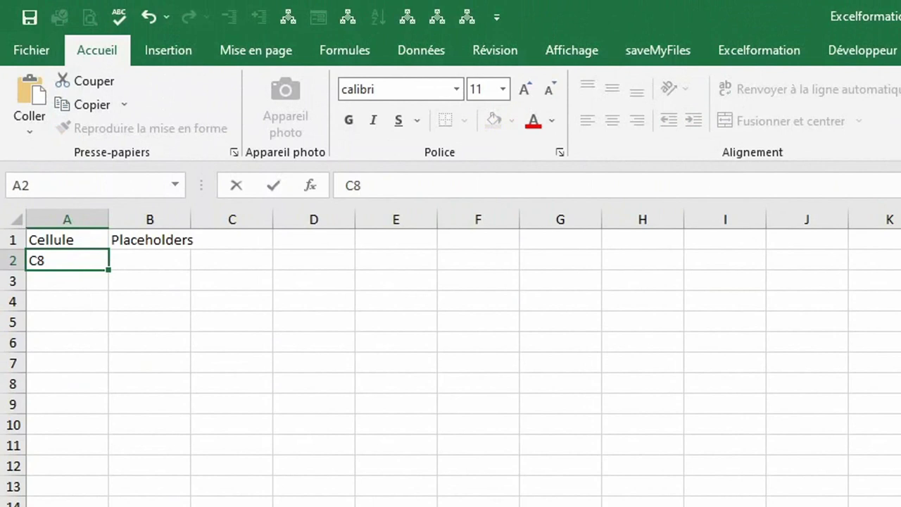
{"action": "key", "text": "Return"}
{"action": "type", "text": "C10"}
{"action": "key", "text": "Return"}
{"action": "type", "text": "C"}
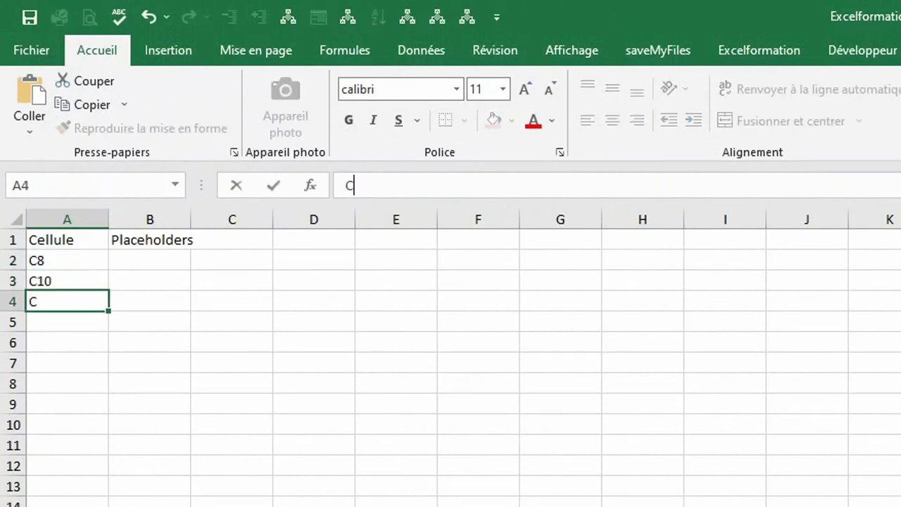
{"action": "type", "text": "12"}
{"action": "key", "text": "Return"}
{"action": "type", "text": "13"}
{"action": "key", "text": "Home"}
{"action": "type", "text": "C"}
{"action": "key", "text": "Return"}
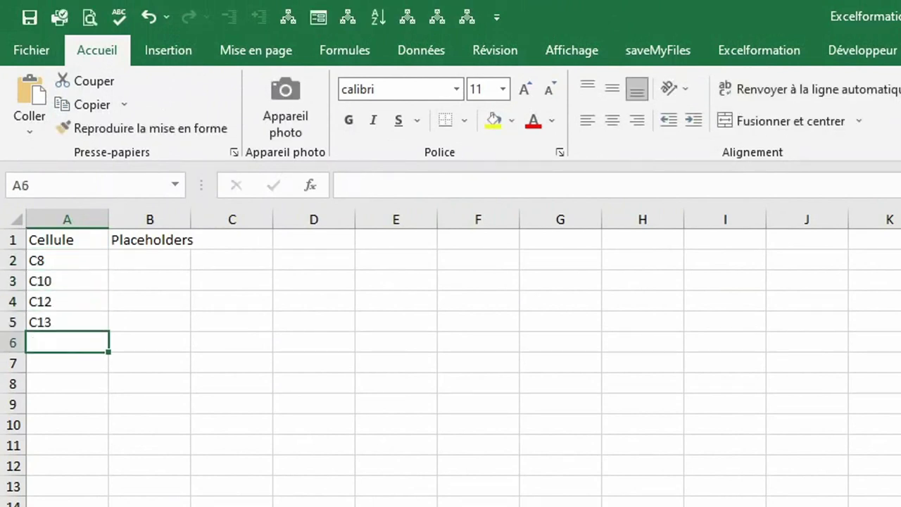
{"action": "type", "text": "C15"}
{"action": "key", "text": "Return"}
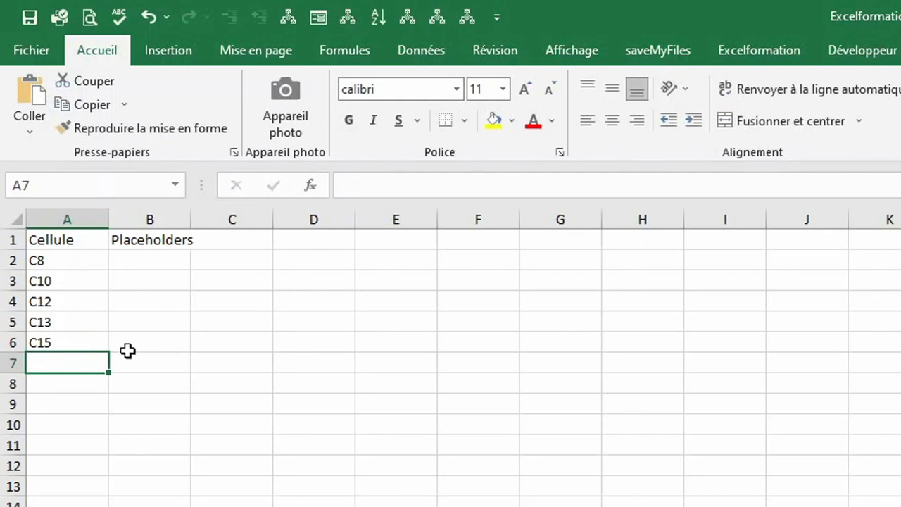
- Enter the company-name and address hint texts in B2 and B3, then open the VBA editor
{"action": "left_click", "coordinate": [126, 265]}
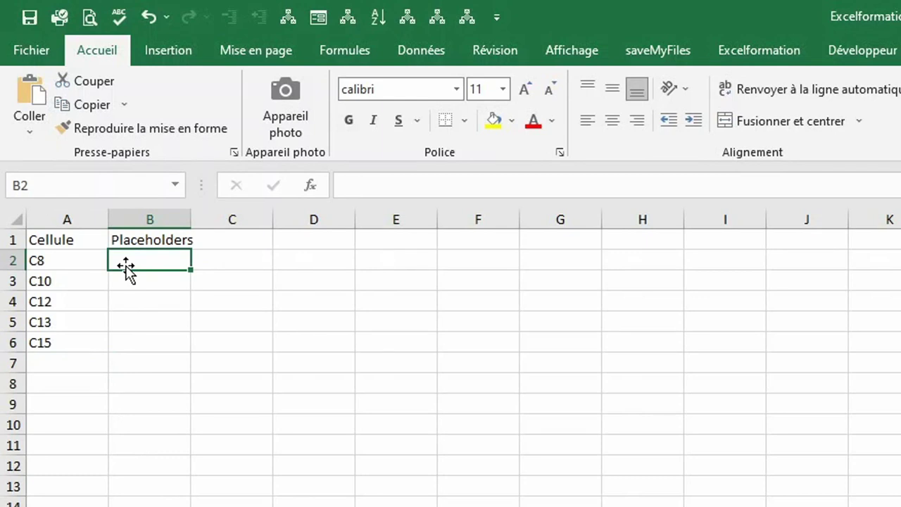
{"action": "type", "text": "*"}
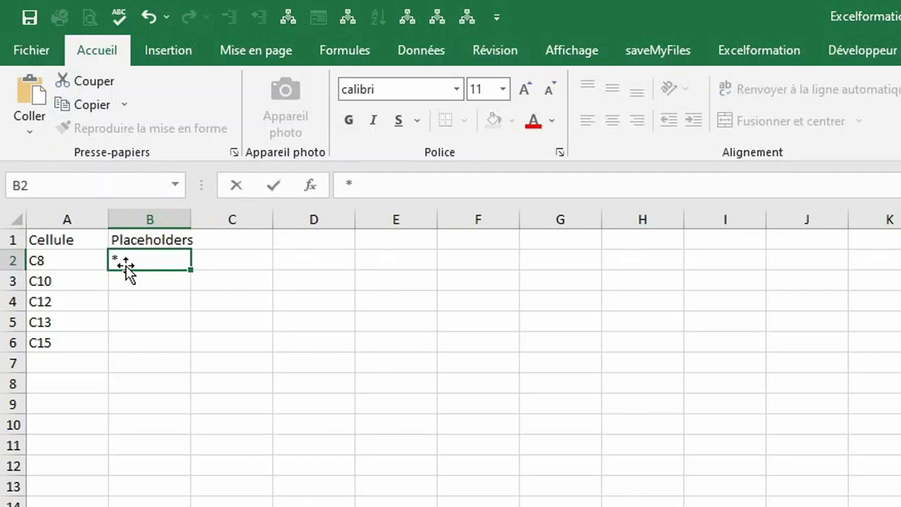
{"action": "type", "text": " VEuill"}
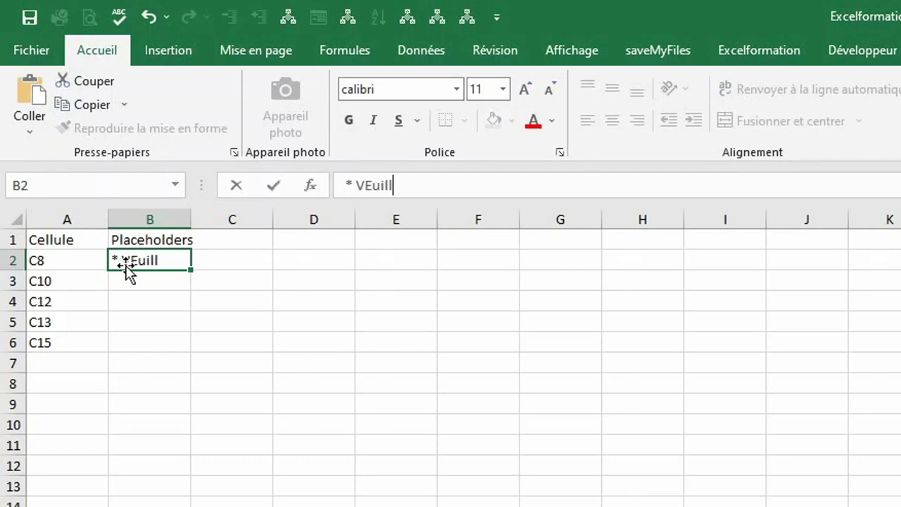
{"action": "type", "text": "ez sasir le n"}
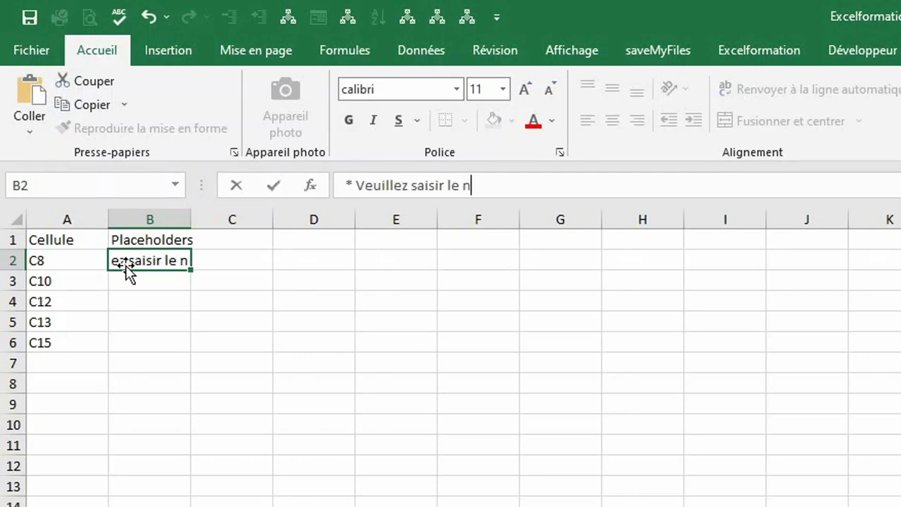
{"action": "type", "text": "om de l'entreprise"}
{"action": "key", "text": "Return"}
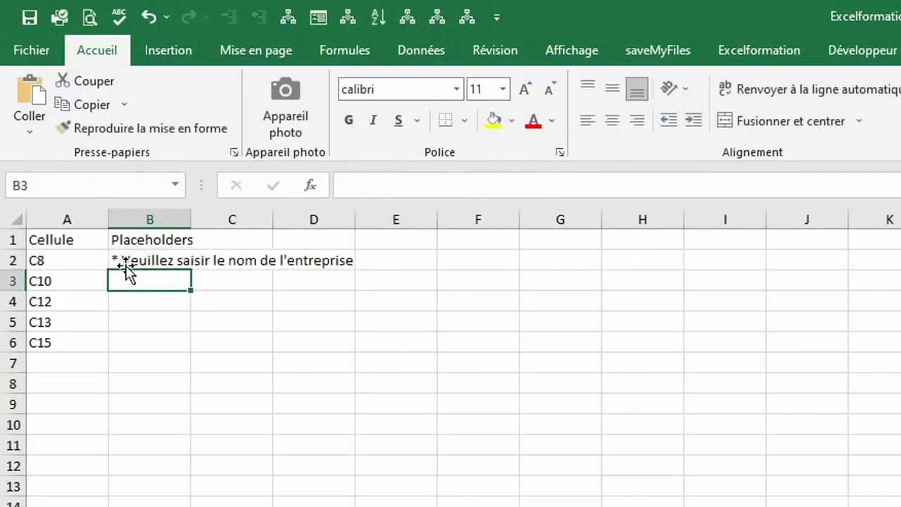
{"action": "type", "text": "* V"}
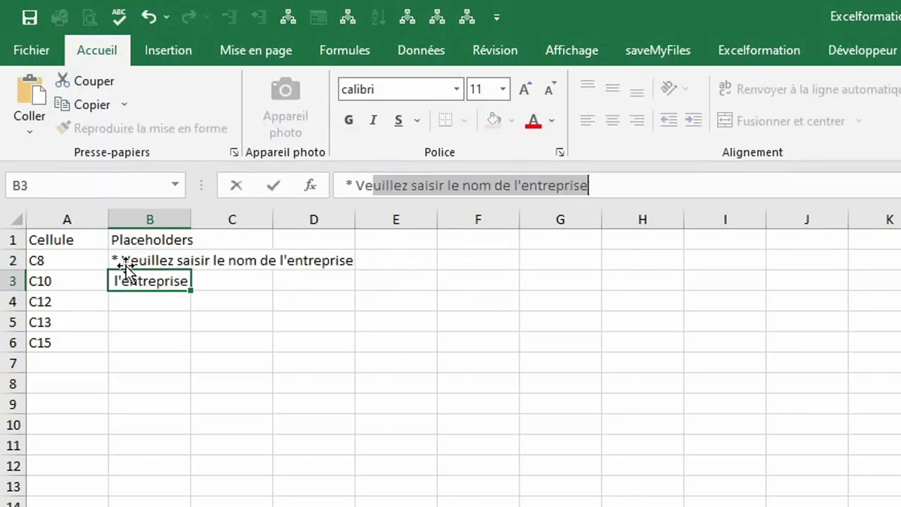
{"action": "type", "text": "euillez l'adresse de"}
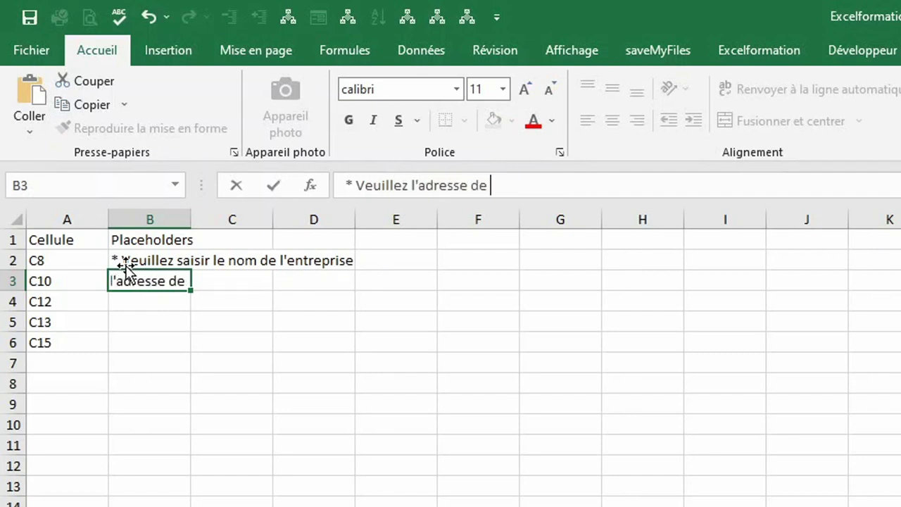
{"action": "type", "text": " l'entreprise"}
{"action": "key", "text": "Return"}
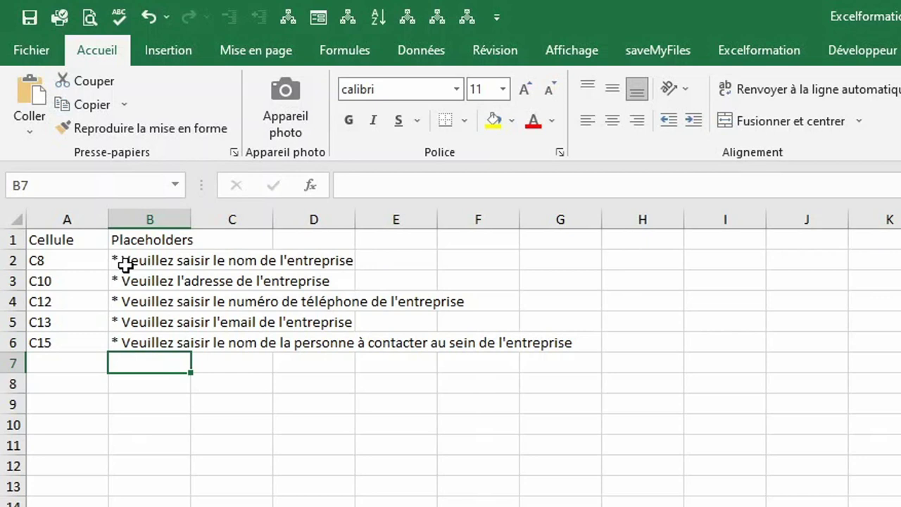
{"action": "key", "text": "alt+F11"}
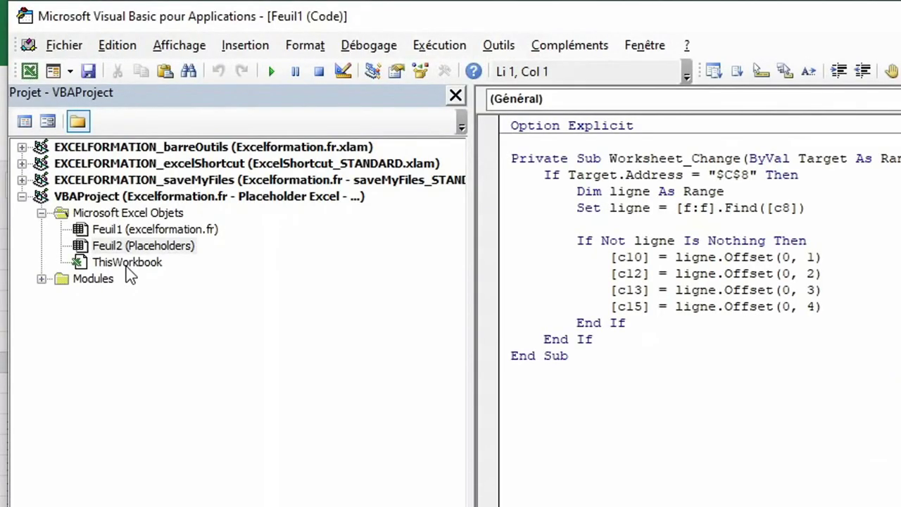
- Show Feuil1's code and insert blank lines after the outer End If, before End Sub
{"action": "left_click", "coordinate": [160, 232]}
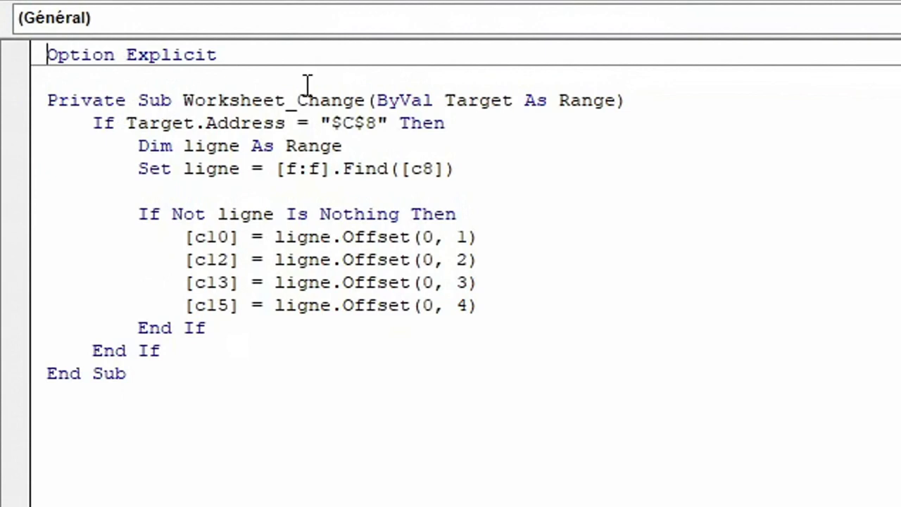
{"action": "left_click", "coordinate": [206, 355]}
{"action": "key", "text": "Return"}
{"action": "key", "text": "Return"}
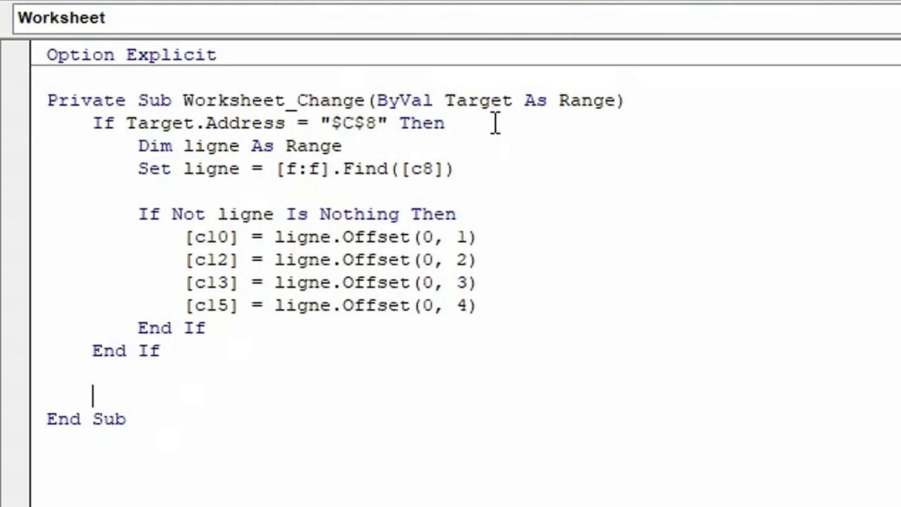
- Write an If IsEmpty(Target) Then … End If block in Worksheet_Change
{"action": "type", "text": "if "}
{"action": "type", "text": "isemp"}
{"action": "key", "text": "ctrl+space"}
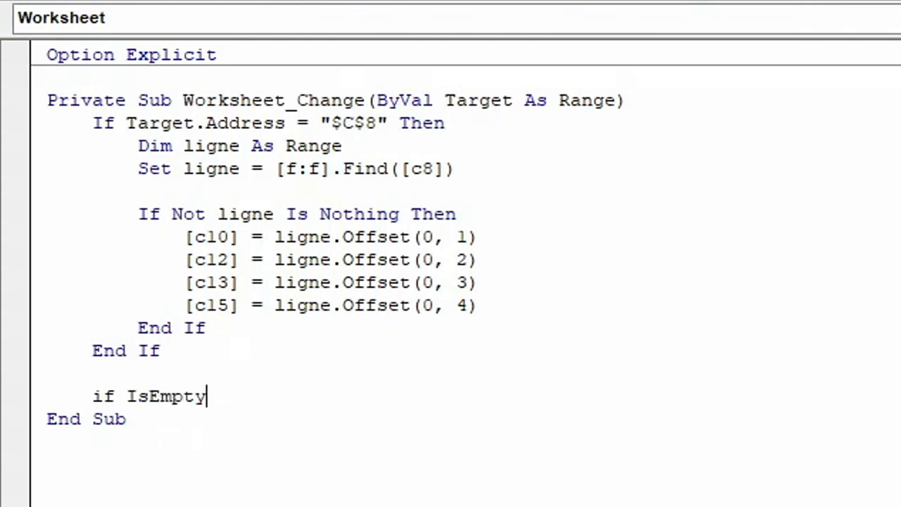
{"action": "type", "text": "(target"}
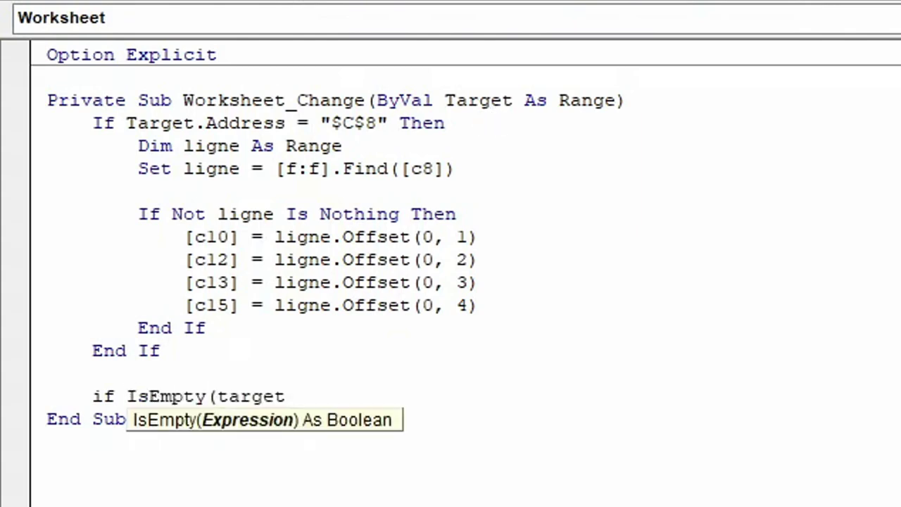
{"action": "type", "text": ")"}
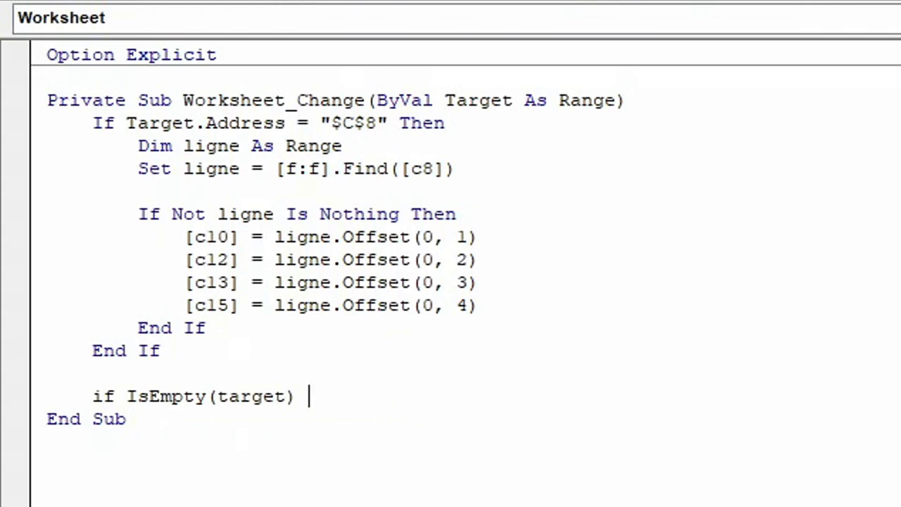
{"action": "type", "text": " then"}
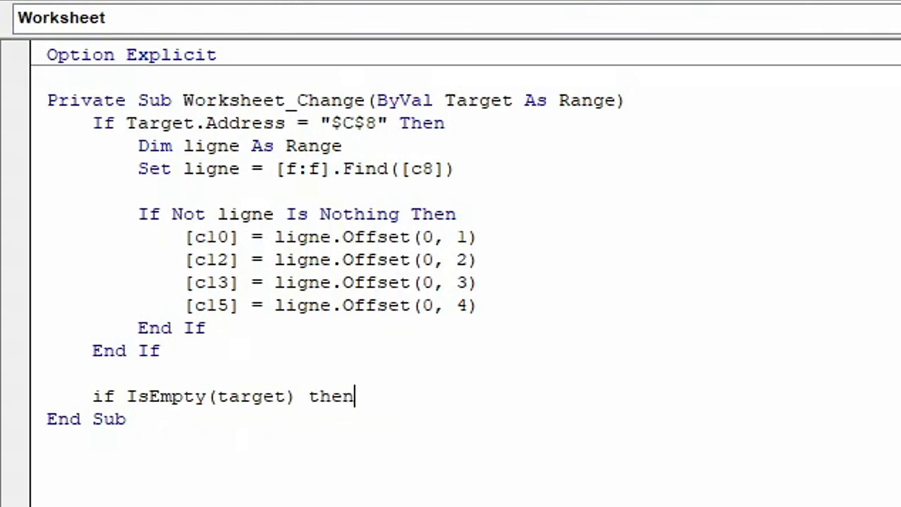
{"action": "key", "text": "Return"}
{"action": "key", "text": "Return"}
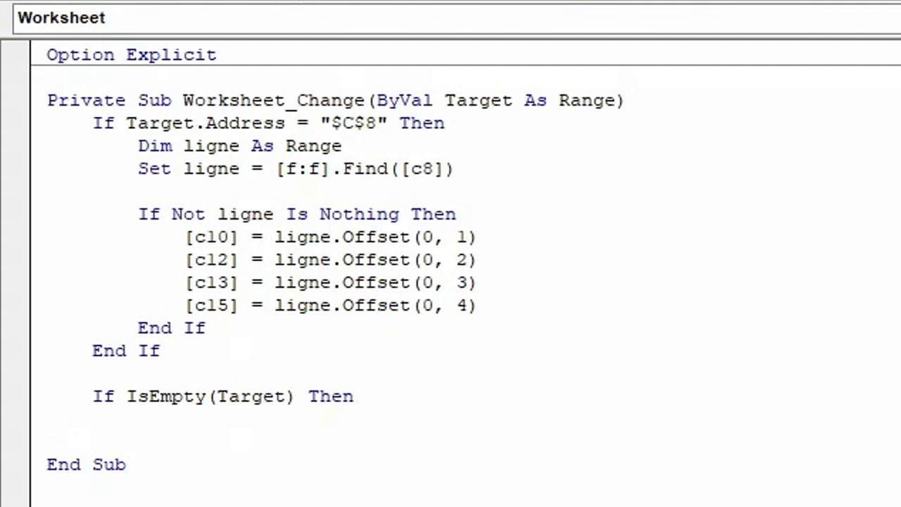
{"action": "type", "text": "end if"}
{"action": "key", "text": "Up"}
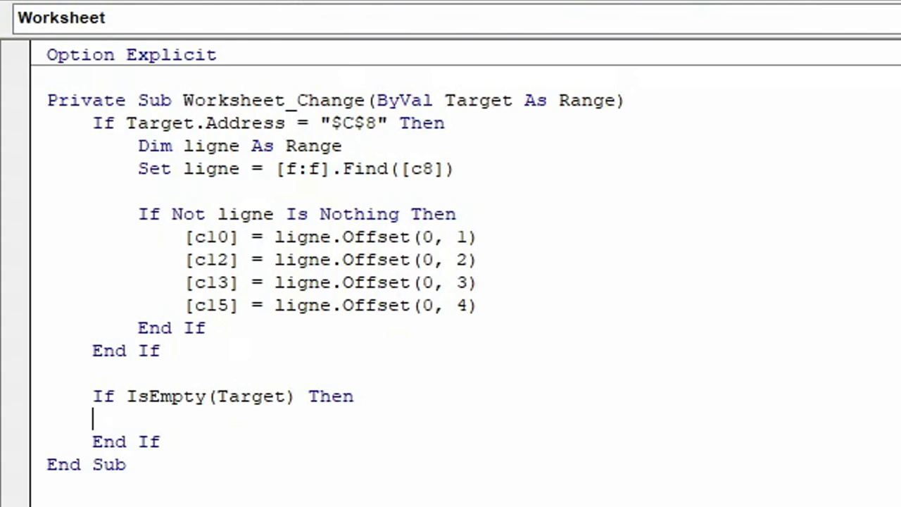
- Declare Dim cellule As Range inside the block and begin a Set line
{"action": "key", "text": "Tab"}
{"action": "type", "text": "dim cellul"}
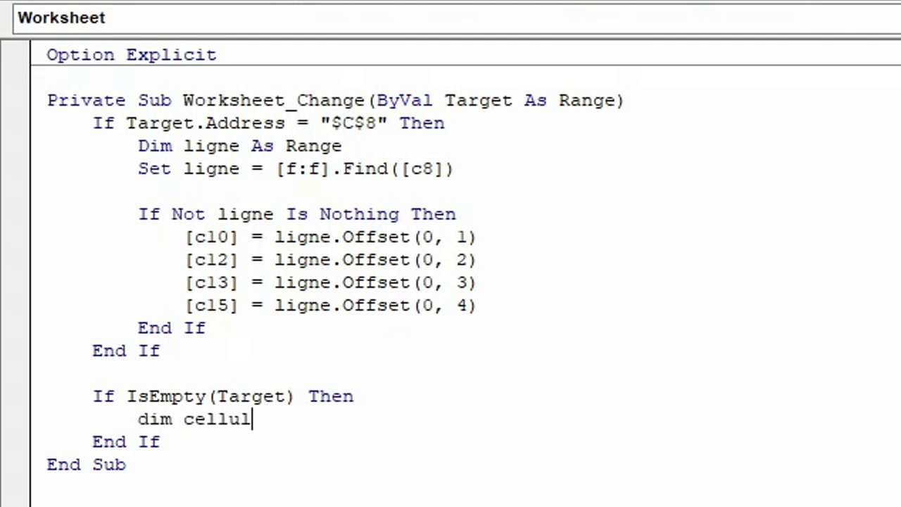
{"action": "type", "text": "e as rang"}
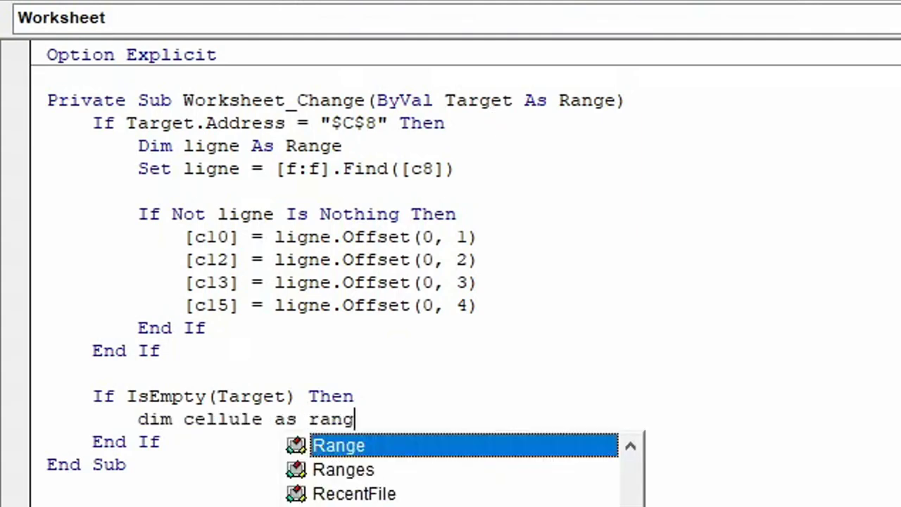
{"action": "type", "text": "e"}
{"action": "key", "text": "Return"}
{"action": "key", "text": "Return"}
{"action": "key", "text": "Up"}
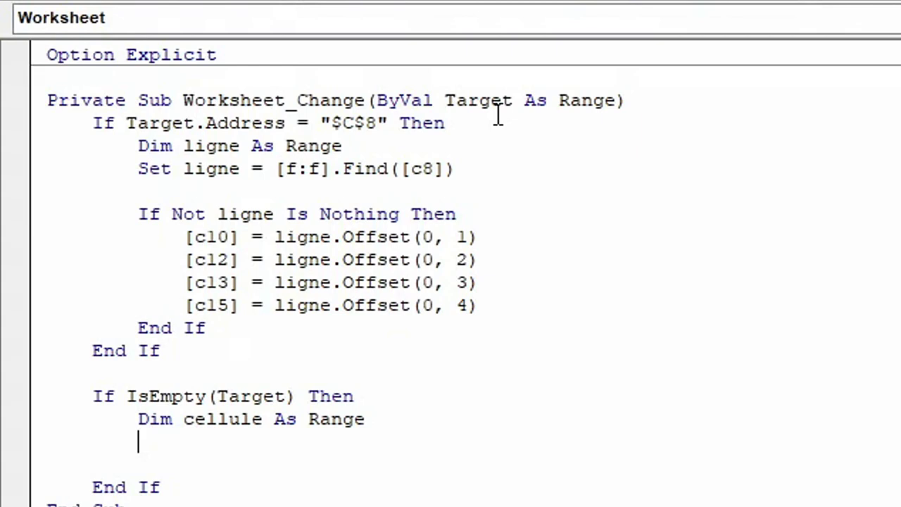
{"action": "type", "text": "set "}
{"action": "type", "text": "celll"}
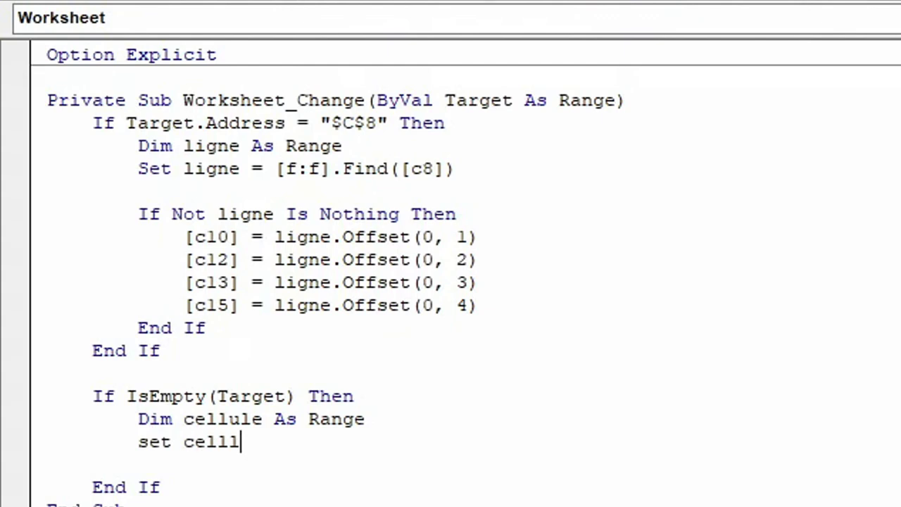
- Complete the line Set cellule = Sheets("Placeholders").[a:a].Find(Target.Address(False, False))
{"action": "key", "text": "BackSpace"}
{"action": "type", "text": "ule "}
{"action": "type", "text": "= she"}
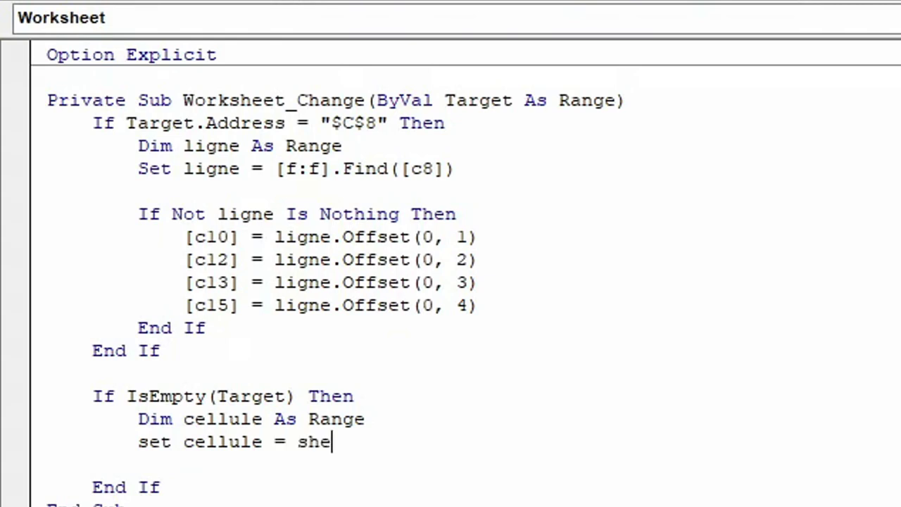
{"action": "type", "text": "ets("}
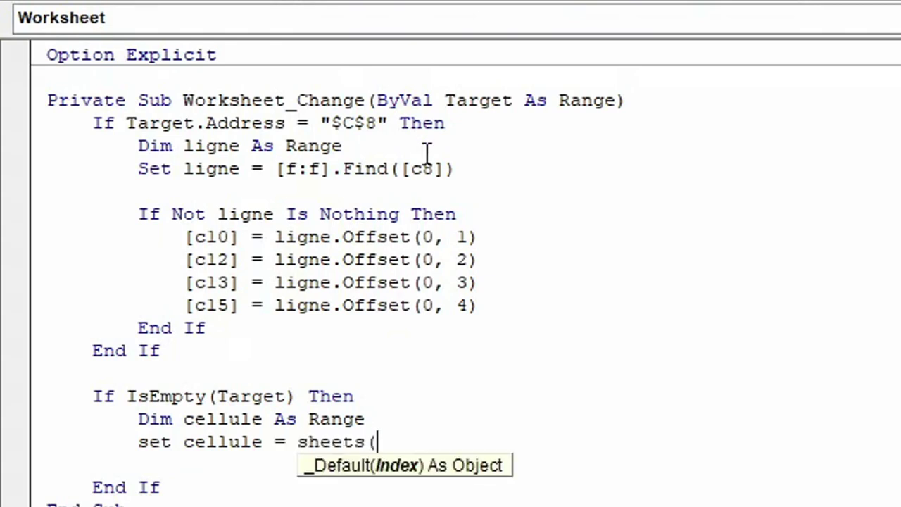
{"action": "type", "text": "\"Placeholders\")"}
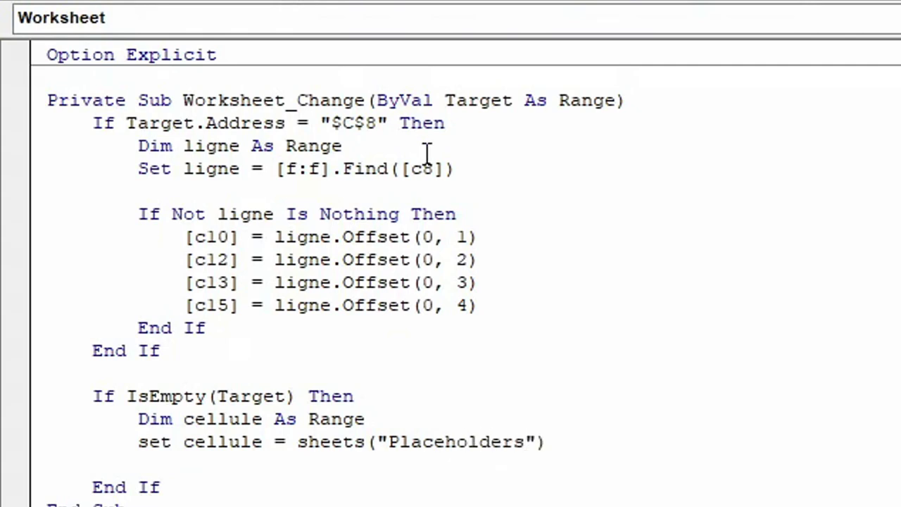
{"action": "type", "text": ".["}
{"action": "type", "text": "a:a]."}
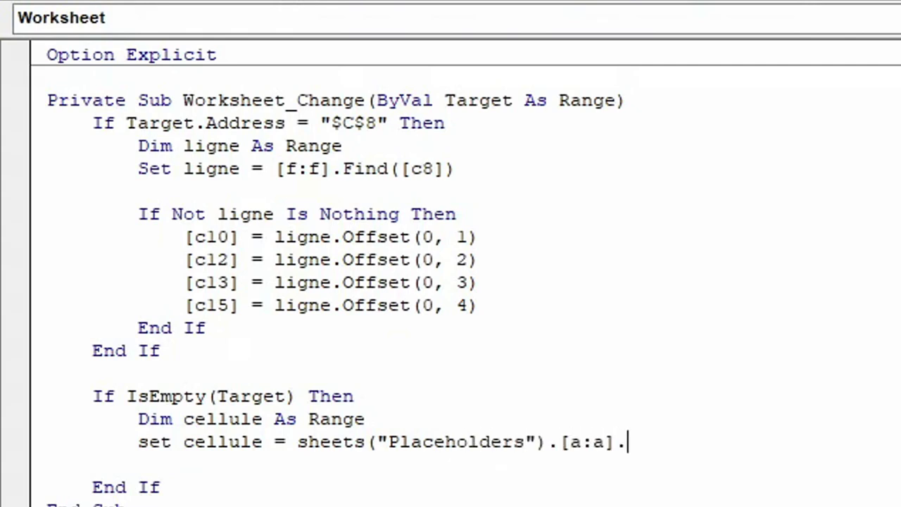
{"action": "type", "text": "find"}
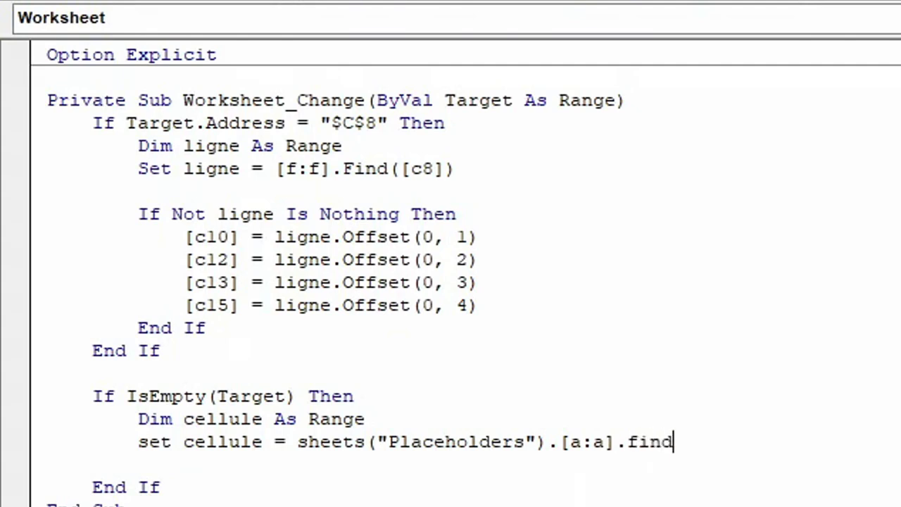
{"action": "type", "text": "("}
{"action": "type", "text": "ta"}
{"action": "type", "text": "rget.a"}
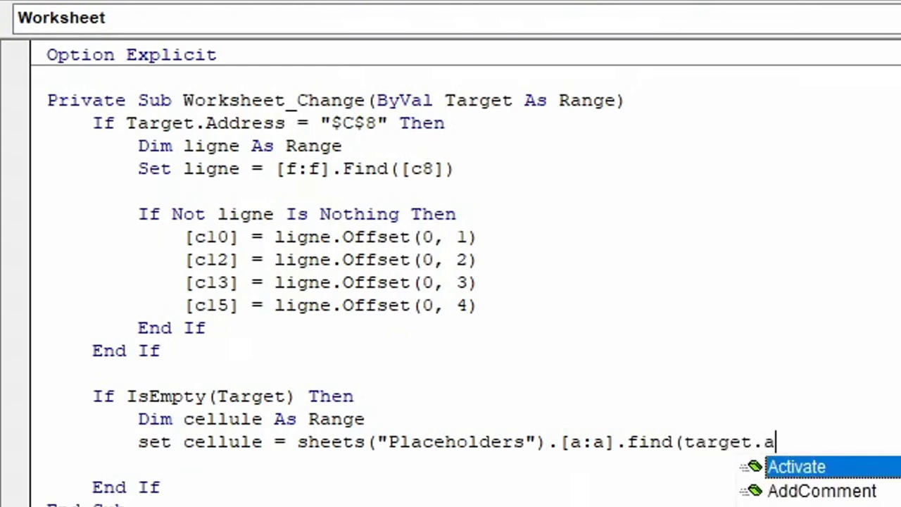
{"action": "type", "text": "ddress("}
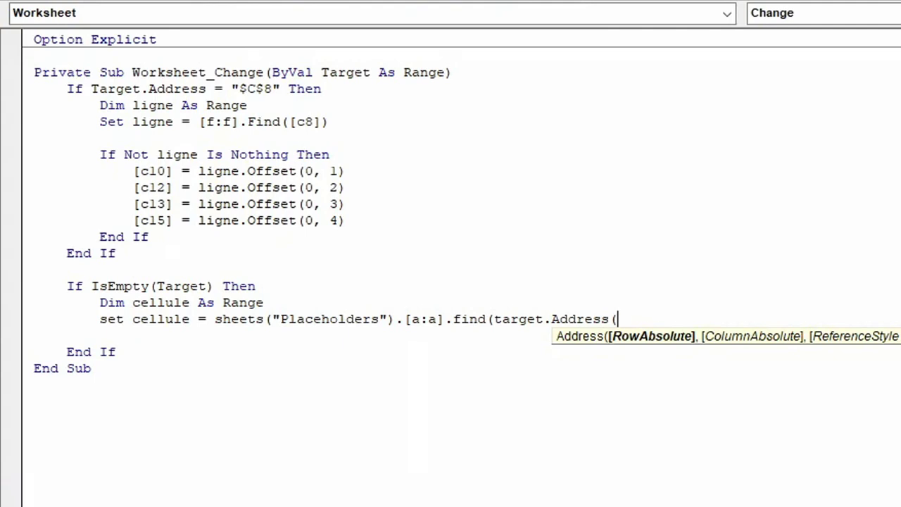
{"action": "type", "text": "false, f"}
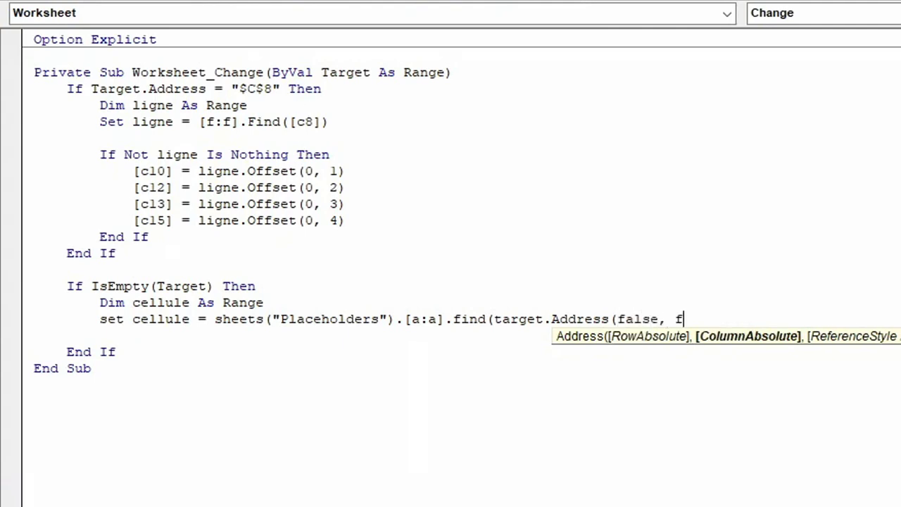
{"action": "type", "text": "alse"}
{"action": "type", "text": "))"}
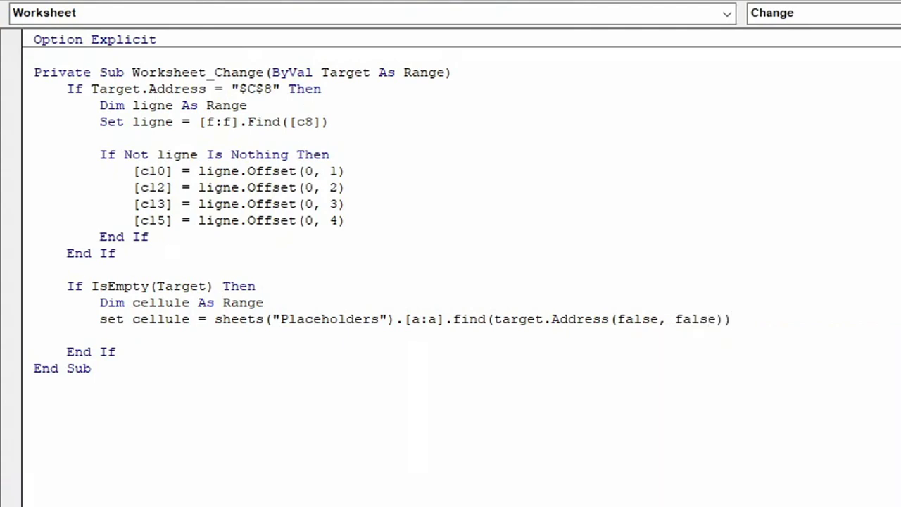
{"action": "key", "text": "Return"}
{"action": "key", "text": "Return"}
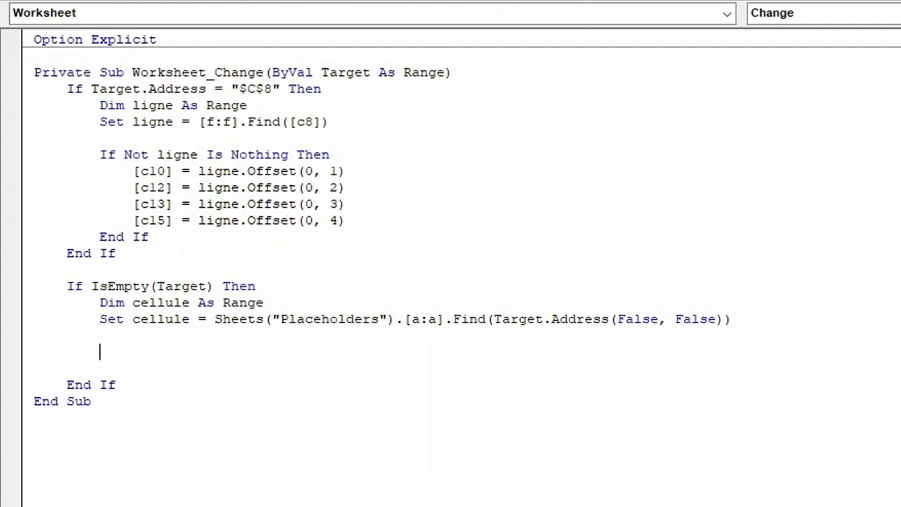
- Add an If Not cellule Is Nothing block setting Target = cellule.Offset(0, 1), closed with End If
{"action": "type", "text": "if no"}
{"action": "type", "text": "t celllue"}
{"action": "key", "text": "BackSpace"}
{"action": "key", "text": "BackSpace"}
{"action": "key", "text": "BackSpace"}
{"action": "type", "text": "ule is noth"}
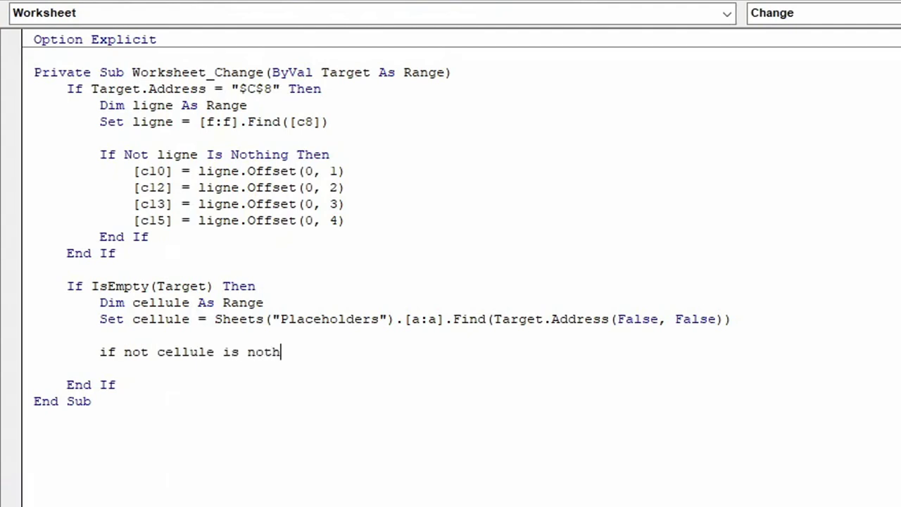
{"action": "type", "text": "ing then"}
{"action": "key", "text": "Return"}
{"action": "key", "text": "Tab"}
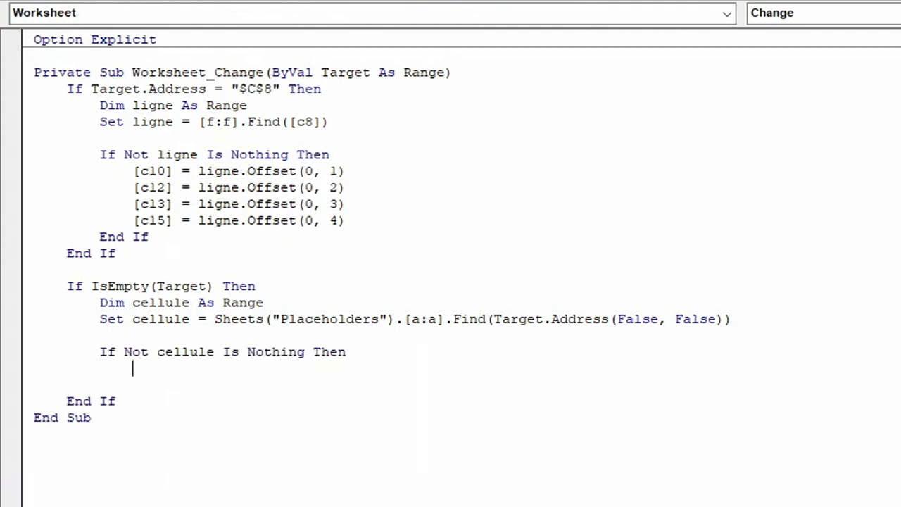
{"action": "type", "text": "tar"}
{"action": "type", "text": "get = cellule"}
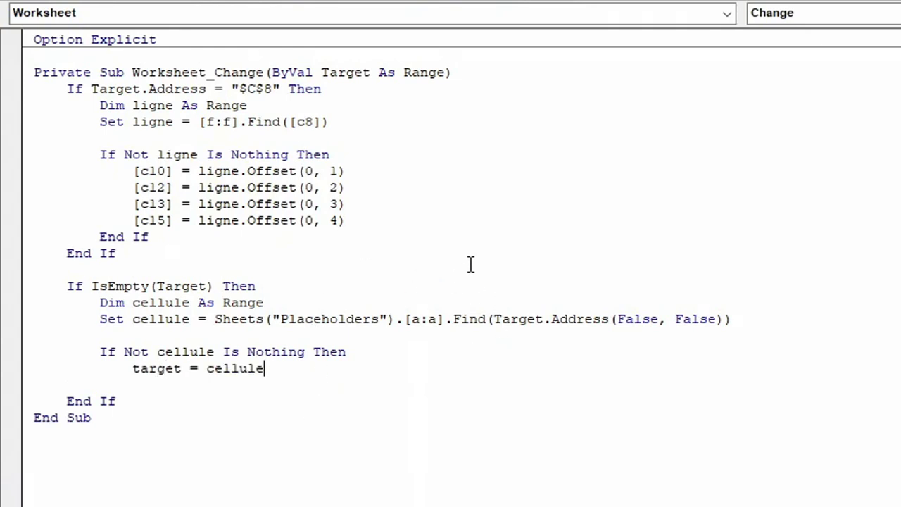
{"action": "type", "text": "."}
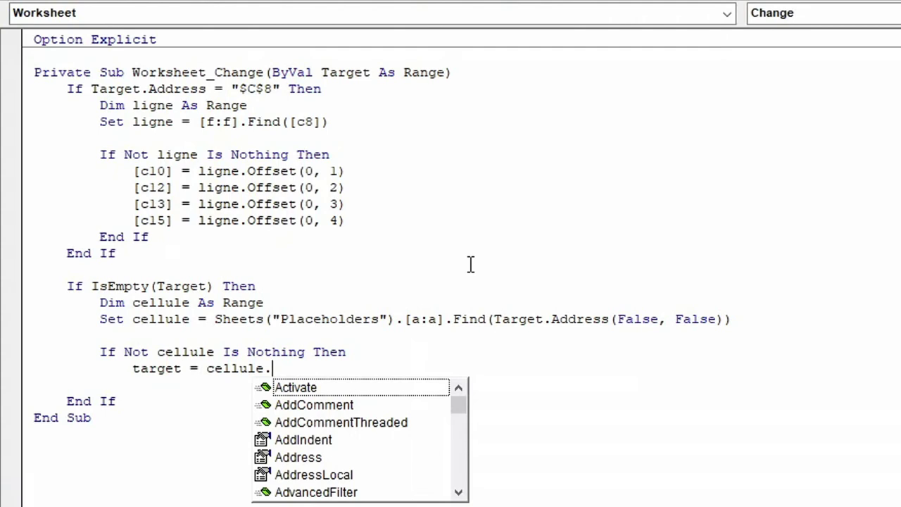
{"action": "type", "text": "o"}
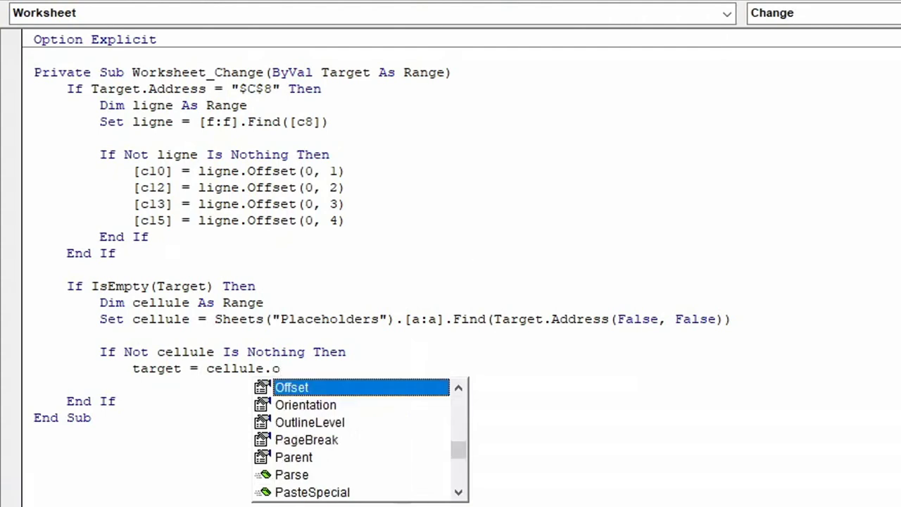
{"action": "type", "text": "ffset"}
{"action": "type", "text": "(0, 1"}
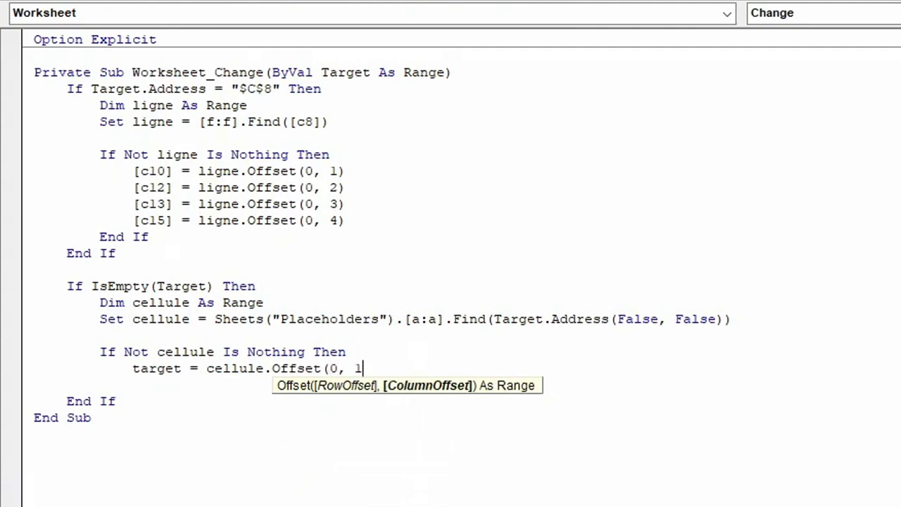
{"action": "type", "text": ")"}
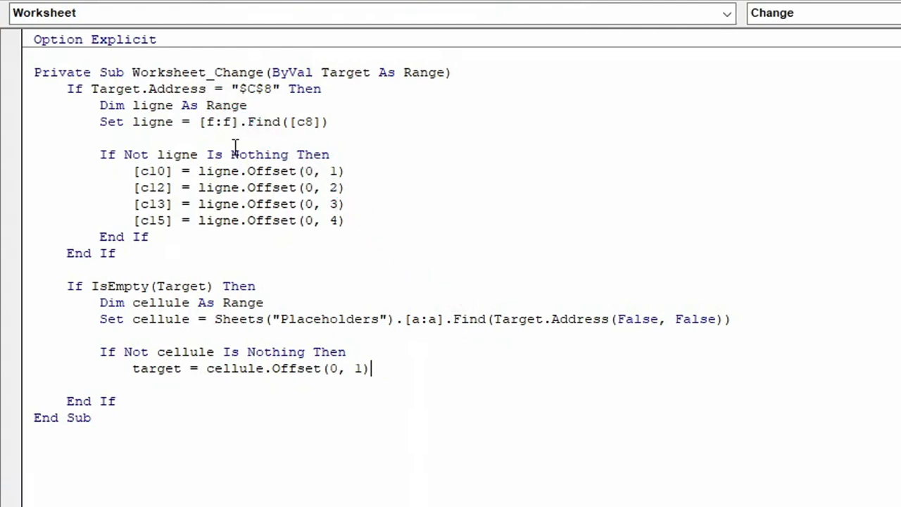
{"action": "key", "text": "Return"}
{"action": "key", "text": "BackSpace"}
{"action": "type", "text": "endif"}
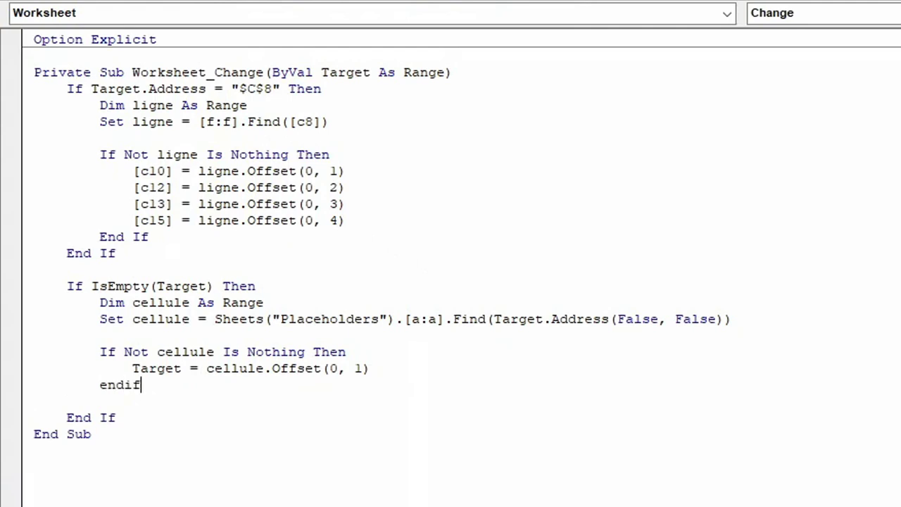
{"action": "key", "text": "Return"}
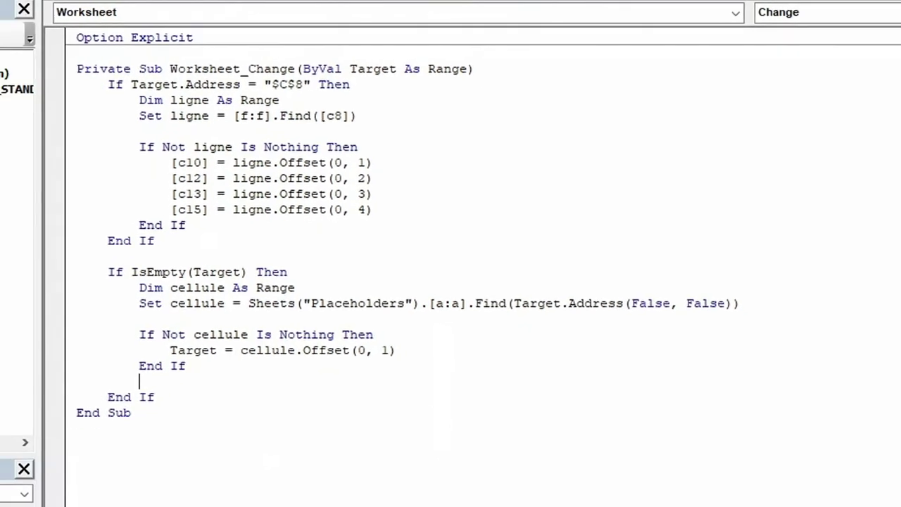
- Open Module1 and select the [c:c].ClearContents line in the viderFiche macro
{"action": "left_click", "coordinate": [63, 126]}
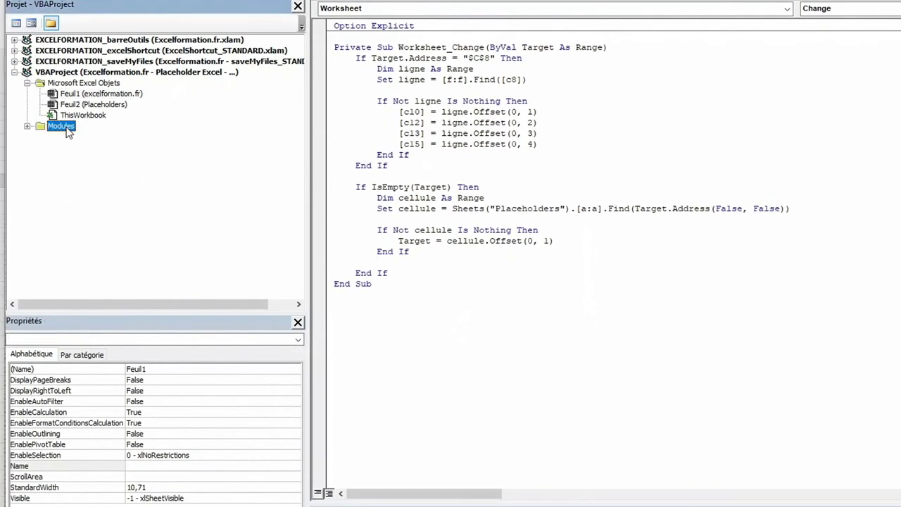
{"action": "double_click", "coordinate": [69, 132]}
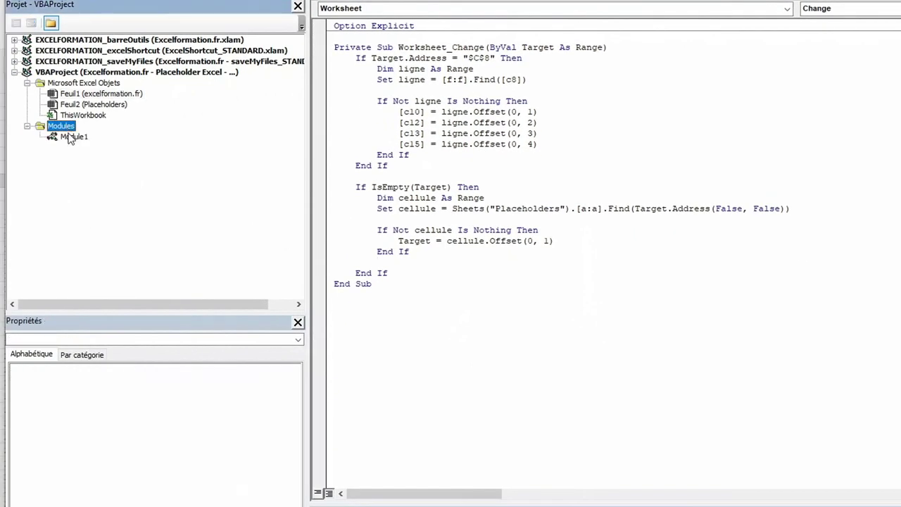
{"action": "double_click", "coordinate": [70, 135]}
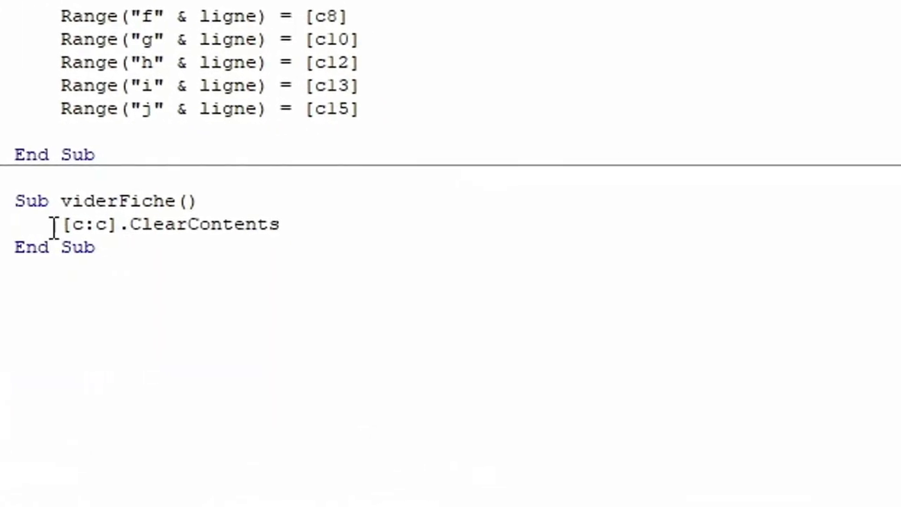
{"action": "left_click", "coordinate": [188, 204]}
{"action": "left_click_drag", "start_coordinate": [281, 224], "coordinate": [63, 227]}
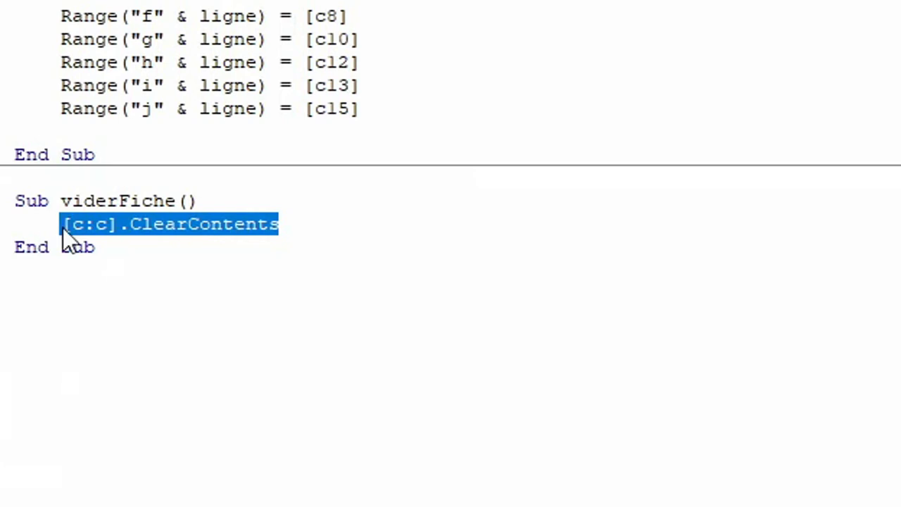
- Replace the line with [c8].ClearContents and paste several copies of it
{"action": "type", "text": "[c8"}
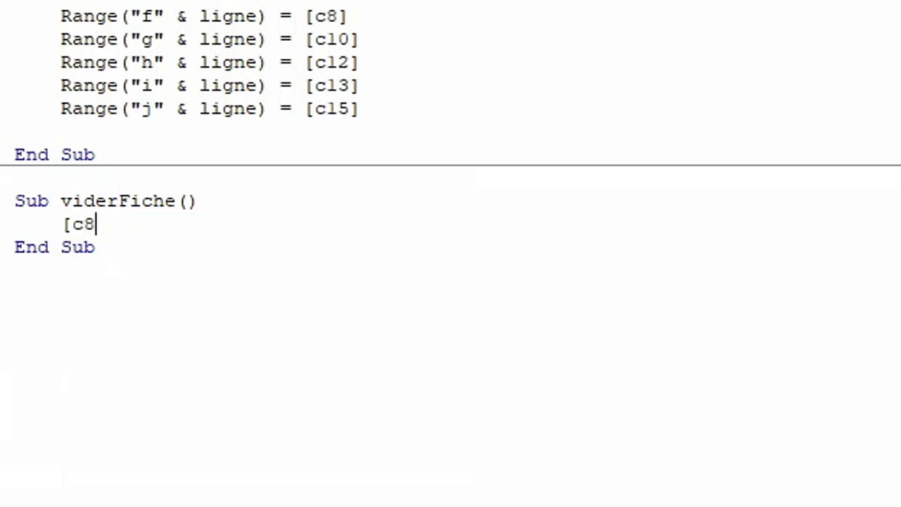
{"action": "type", "text": "].clearco"}
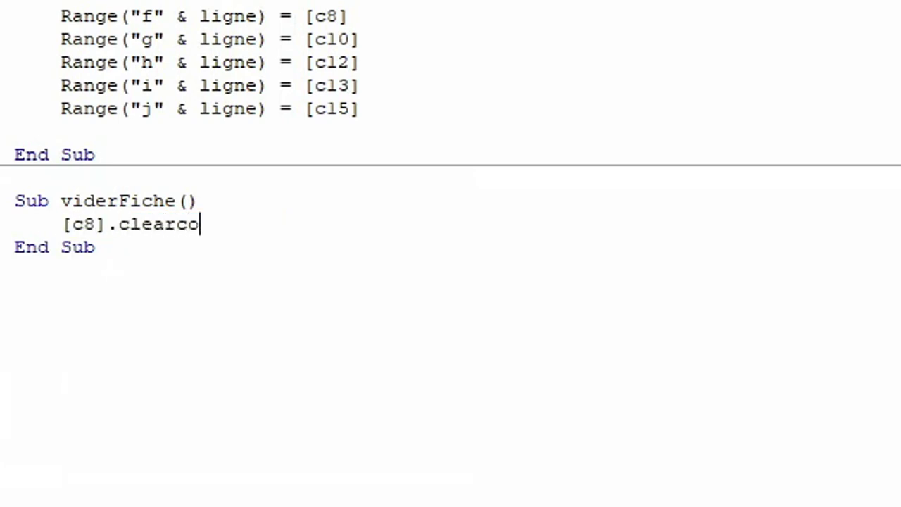
{"action": "type", "text": "ntents"}
{"action": "key", "text": "Return"}
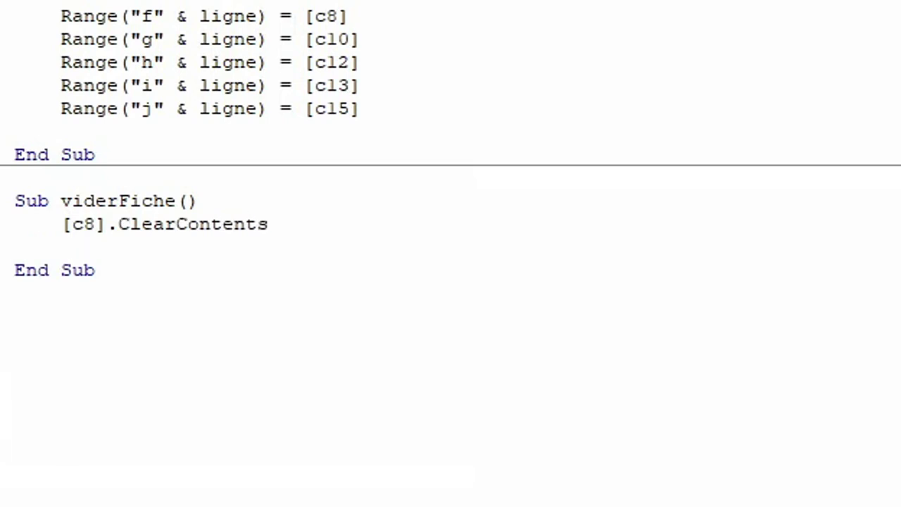
{"action": "key", "text": "Up"}
{"action": "key", "text": "shift+Down"}
{"action": "key", "text": "ctrl+c"}
{"action": "key", "text": "ctrl+v"}
{"action": "key", "text": "ctrl+v"}
{"action": "key", "text": "ctrl+v"}
{"action": "key", "text": "ctrl+v"}
{"action": "key", "text": "ctrl+v"}
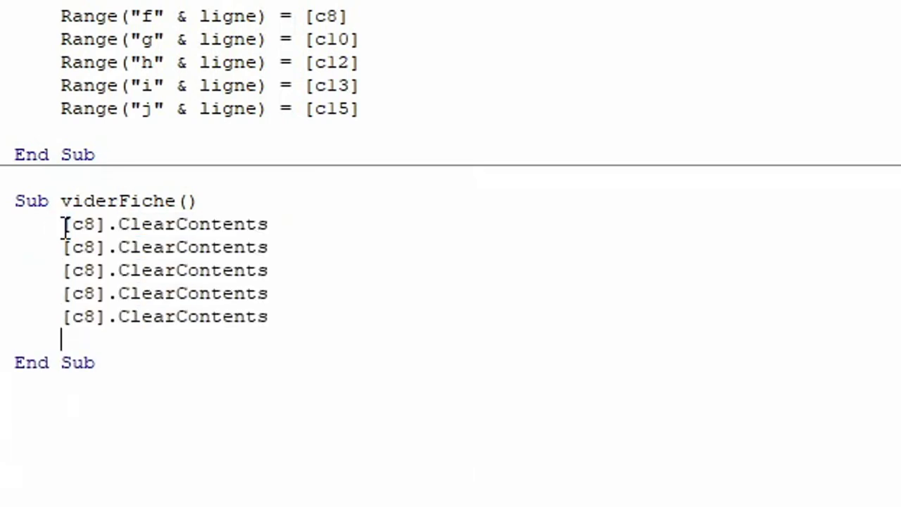
- Change the copied lines to clear C10, C12, C13 and C15, then return to Excel
{"action": "key", "text": "Up"}
{"action": "key", "text": "Up"}
{"action": "key", "text": "Up"}
{"action": "key", "text": "Up"}
{"action": "key", "text": "Right"}
{"action": "key", "text": "Right"}
{"action": "key", "text": "Right"}
{"action": "key", "text": "shift+Left"}
{"action": "type", "text": "10"}
{"action": "key", "text": "Down"}
{"action": "key", "text": "Left"}
{"action": "key", "text": "BackSpace"}
{"action": "type", "text": "1"}
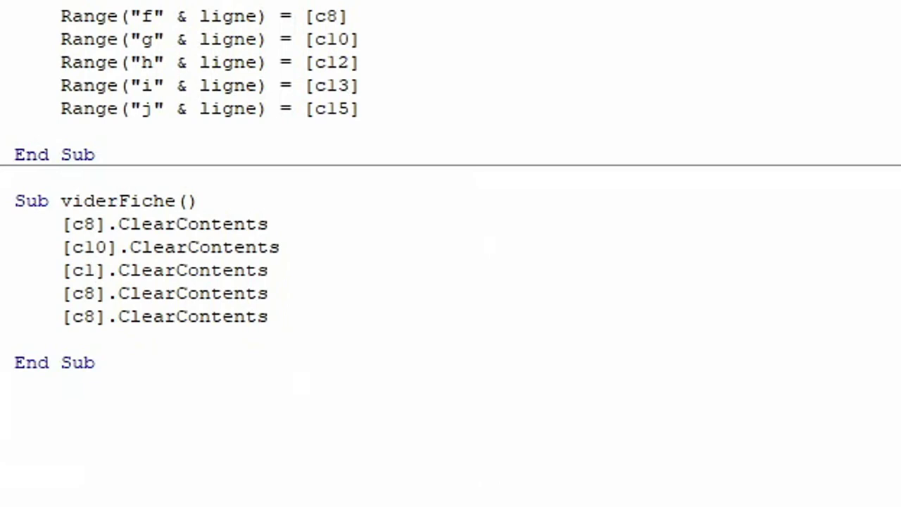
{"action": "type", "text": "2"}
{"action": "key", "text": "Down"}
{"action": "key", "text": "Left"}
{"action": "key", "text": "BackSpace"}
{"action": "type", "text": "13"}
{"action": "key", "text": "Down"}
{"action": "key", "text": "Left"}
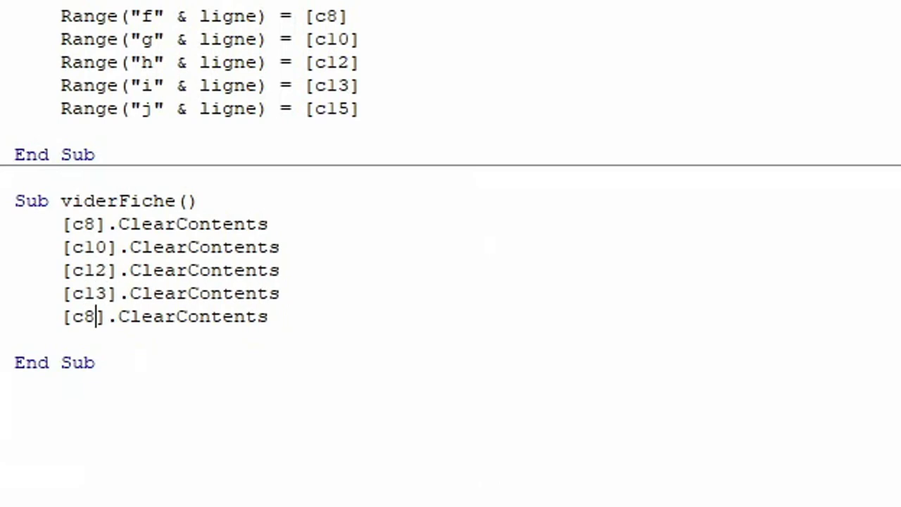
{"action": "key", "text": "shift+Left"}
{"action": "type", "text": "15"}
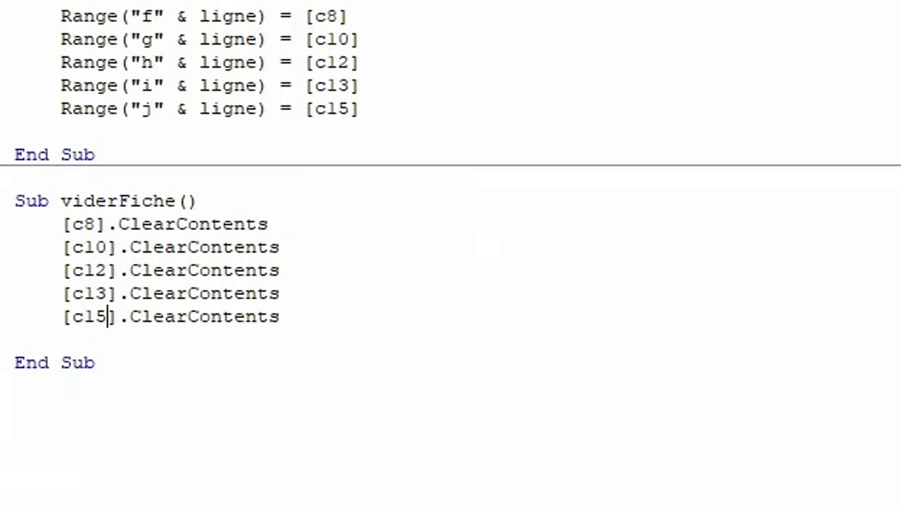
{"action": "key", "text": "alt+F11"}
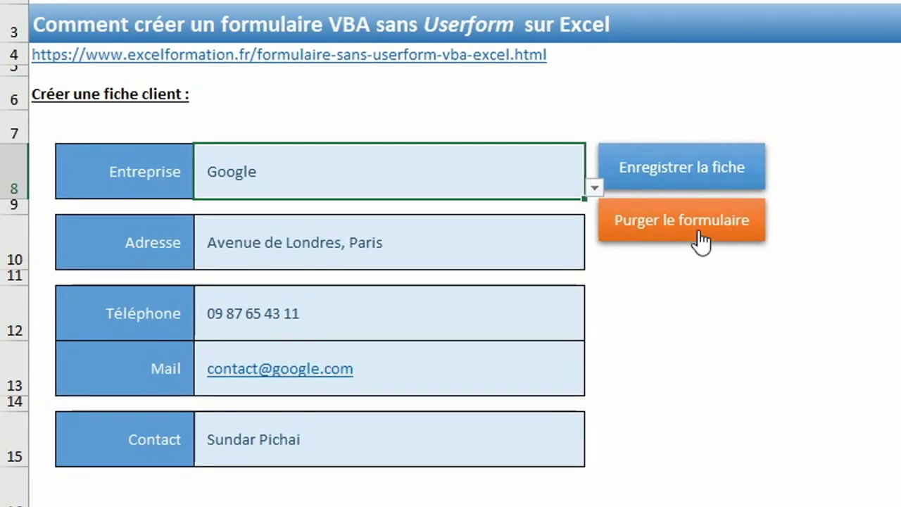
- Run the Purger le formulaire button's viderFiche macro to clear the five form fields
{"action": "left_click", "coordinate": [702, 241]}
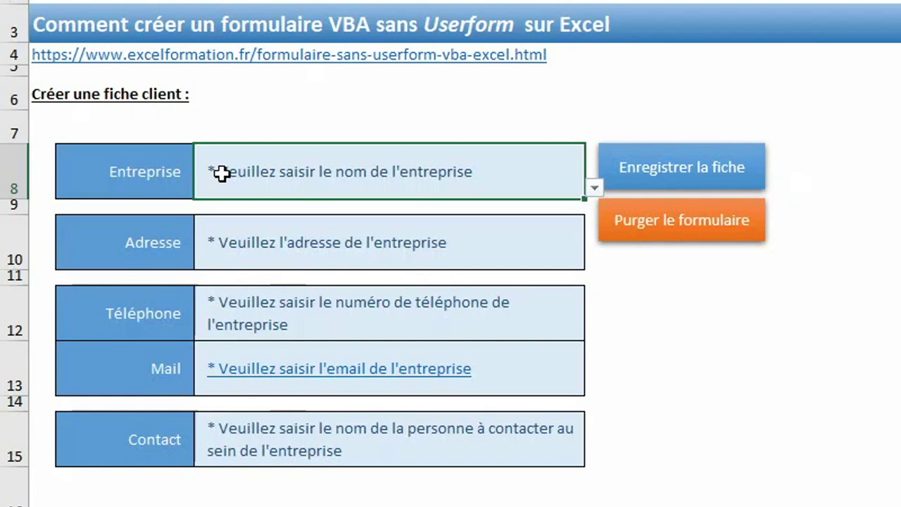
- Multi-select the input cells C8, C10, C12:C13 and C15
{"action": "left_click_drag", "start_coordinate": [222, 173], "coordinate": [243, 430]}
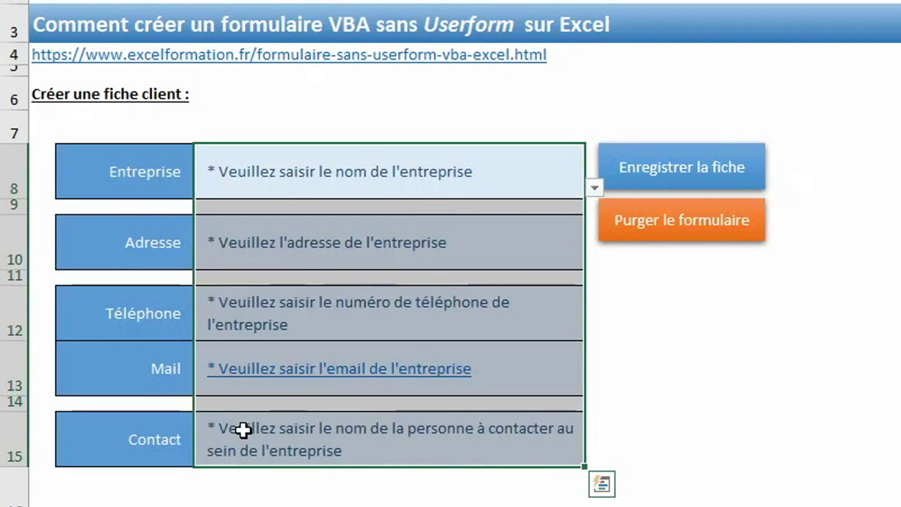
{"action": "left_click", "coordinate": [271, 176]}
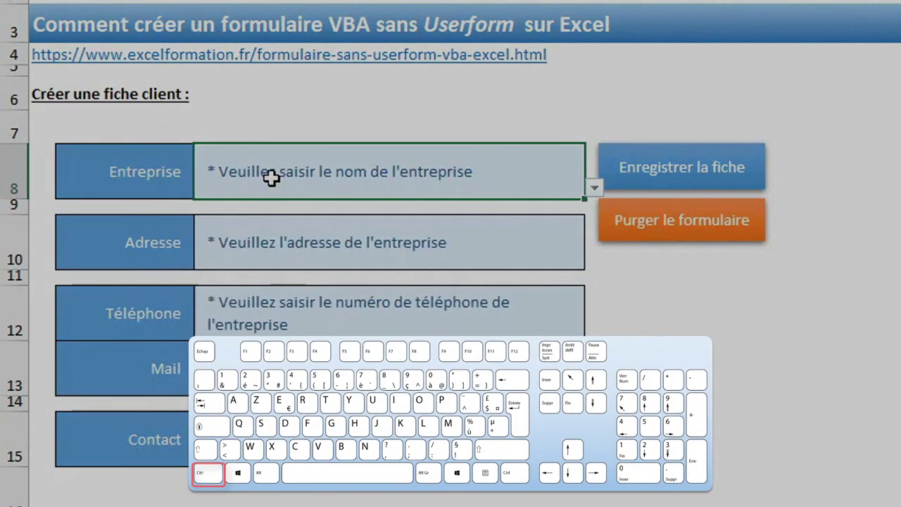
{"action": "left_click", "coordinate": [286, 254], "text": "ctrl"}
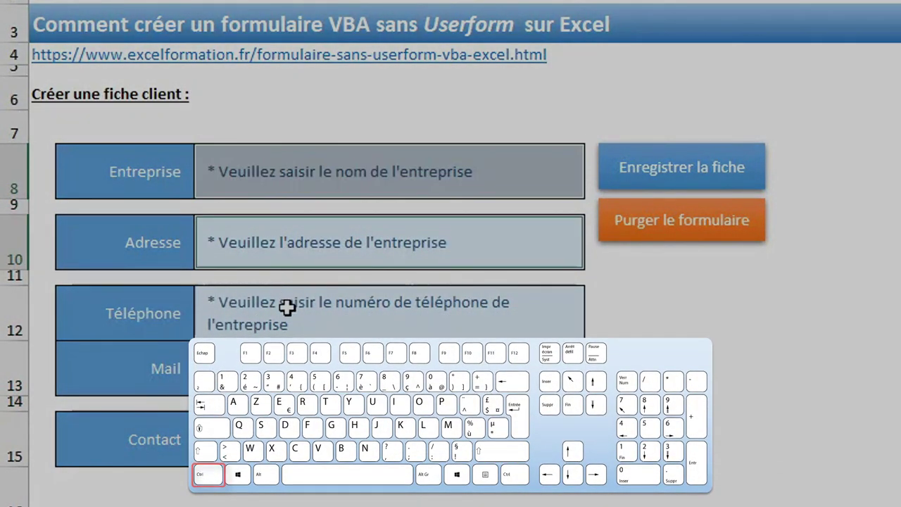
{"action": "left_click_drag", "start_coordinate": [287, 306], "coordinate": [290, 357]}
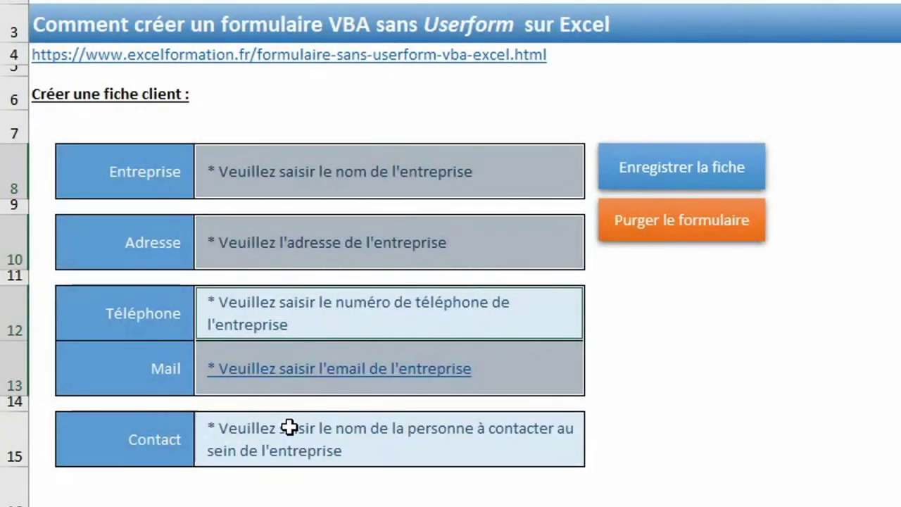
{"action": "left_click", "coordinate": [289, 432], "text": "ctrl"}
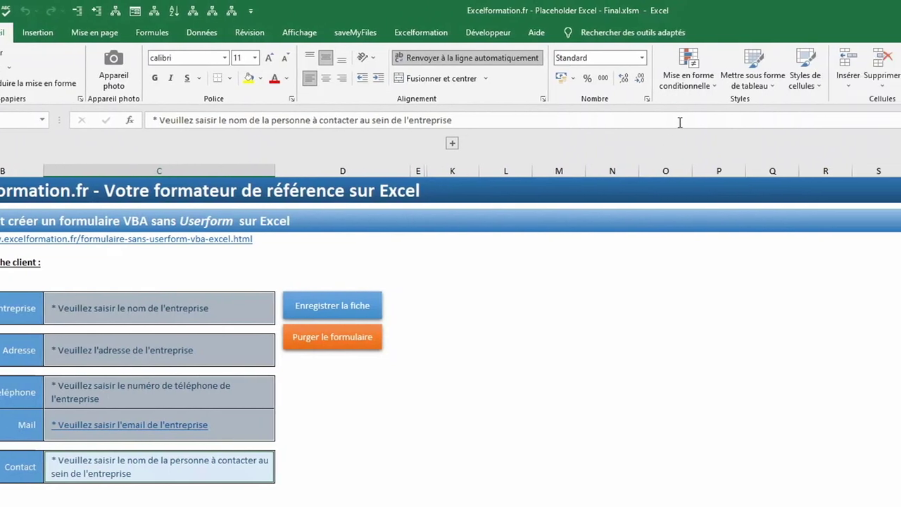
- Create a new formula-based conditional formatting rule with the formula =gauche(c15)="*"
{"action": "left_click", "coordinate": [553, 90]}
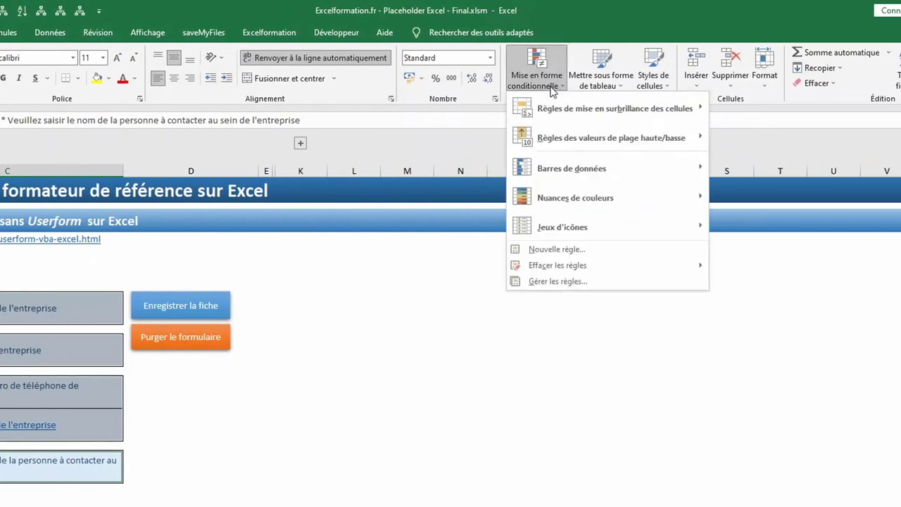
{"action": "left_click", "coordinate": [546, 281]}
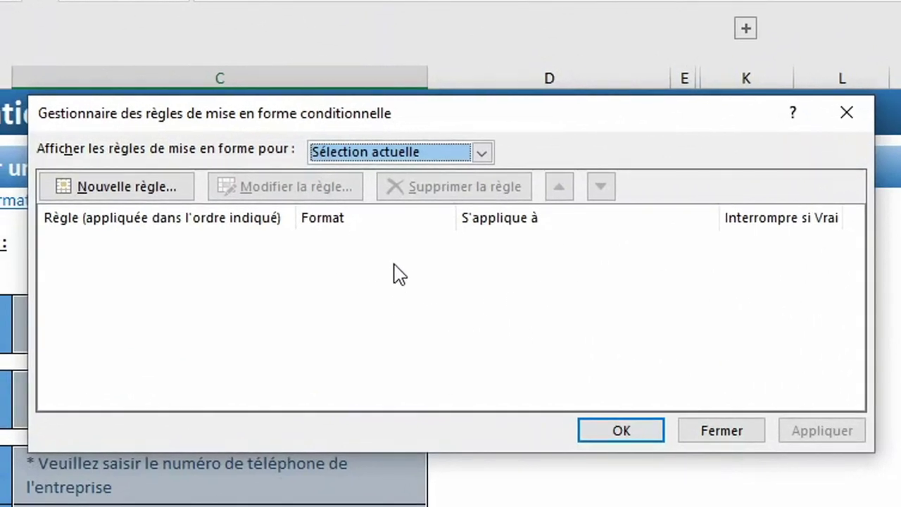
{"action": "left_click", "coordinate": [179, 189]}
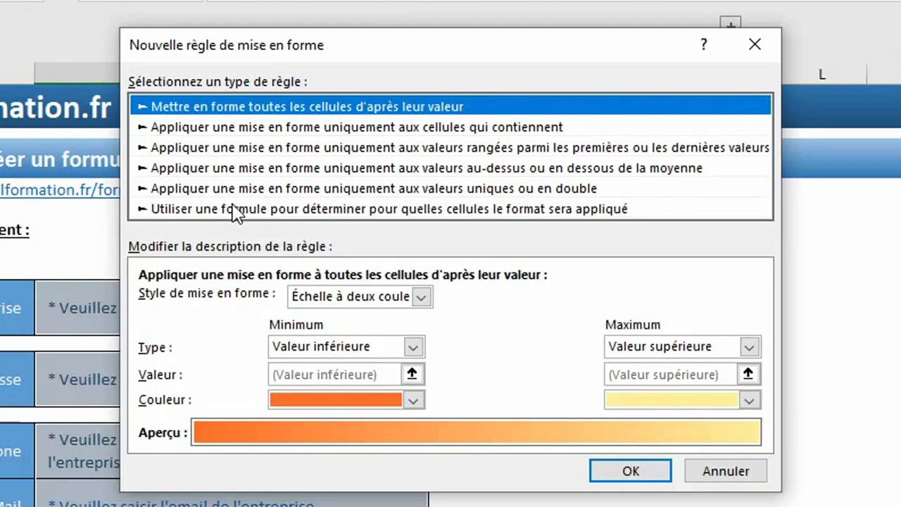
{"action": "left_click", "coordinate": [234, 209]}
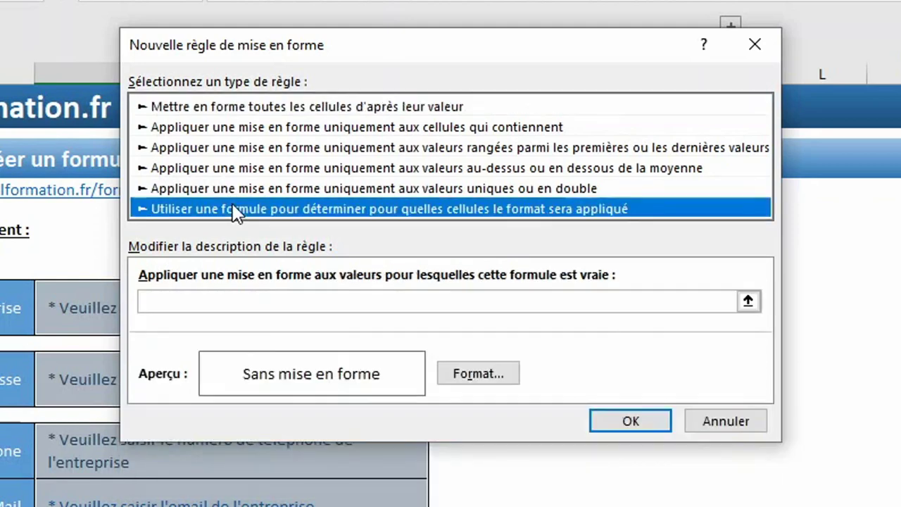
{"action": "left_click", "coordinate": [191, 304]}
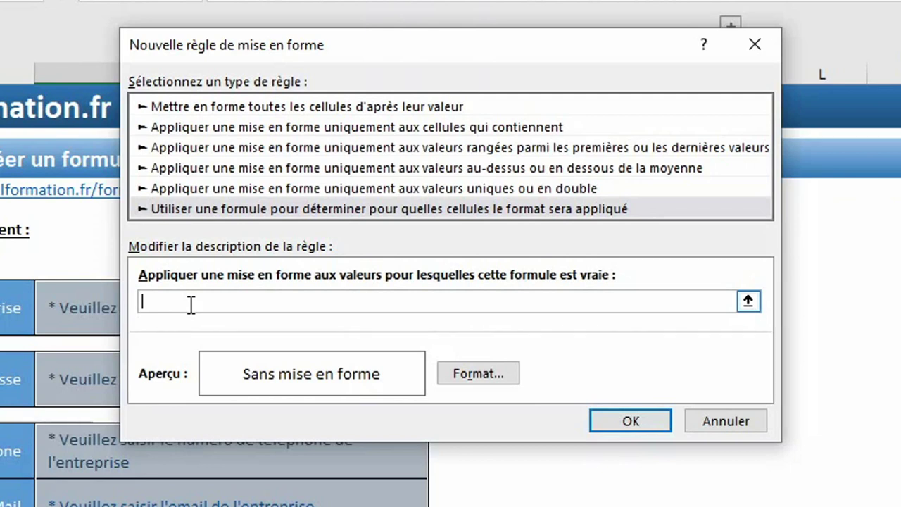
{"action": "type", "text": "=gau"}
{"action": "type", "text": "ch"}
{"action": "type", "text": "e"}
{"action": "type", "text": "("}
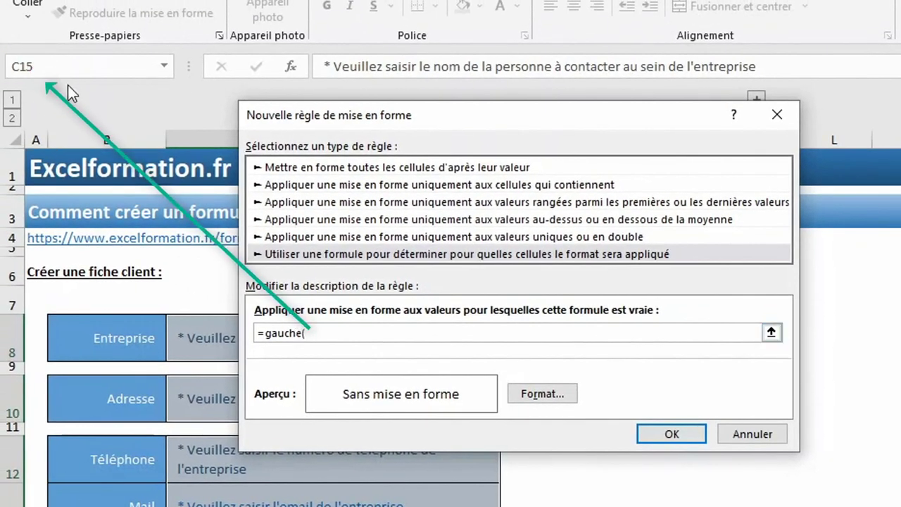
{"action": "type", "text": "c"}
{"action": "type", "text": "1"}
{"action": "type", "text": "5)"}
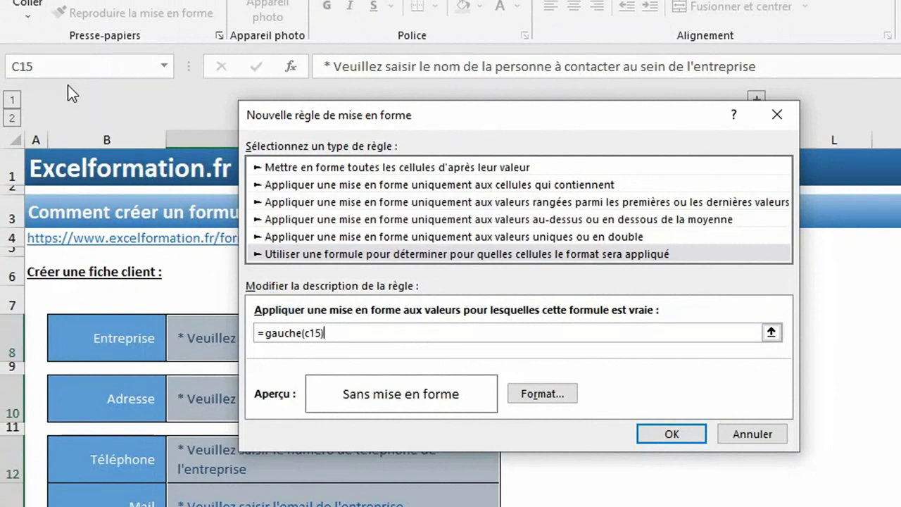
{"action": "type", "text": "=\""}
{"action": "type", "text": "*\""}
- Give the rule italic text with a light grey fill and apply it to the five cells
{"action": "left_click", "coordinate": [535, 394]}
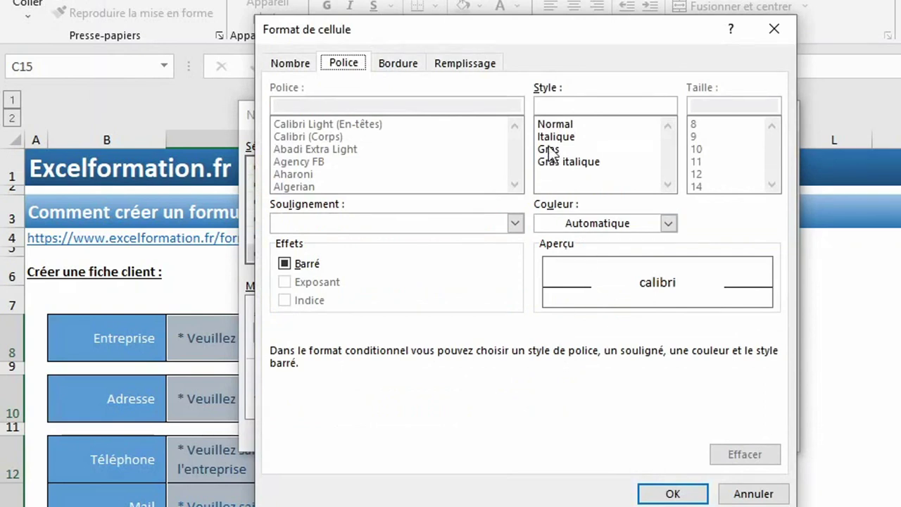
{"action": "left_click", "coordinate": [547, 149]}
{"action": "left_click", "coordinate": [555, 137]}
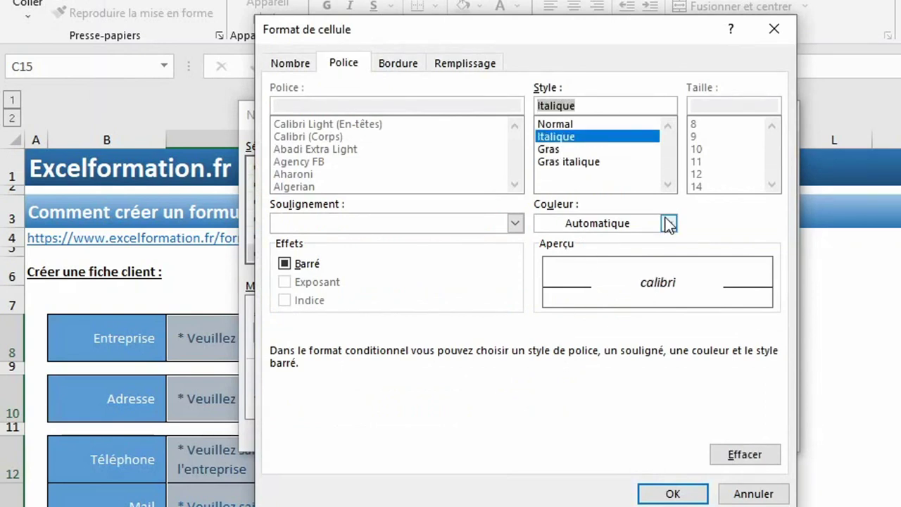
{"action": "left_click", "coordinate": [668, 223]}
{"action": "left_click", "coordinate": [464, 63]}
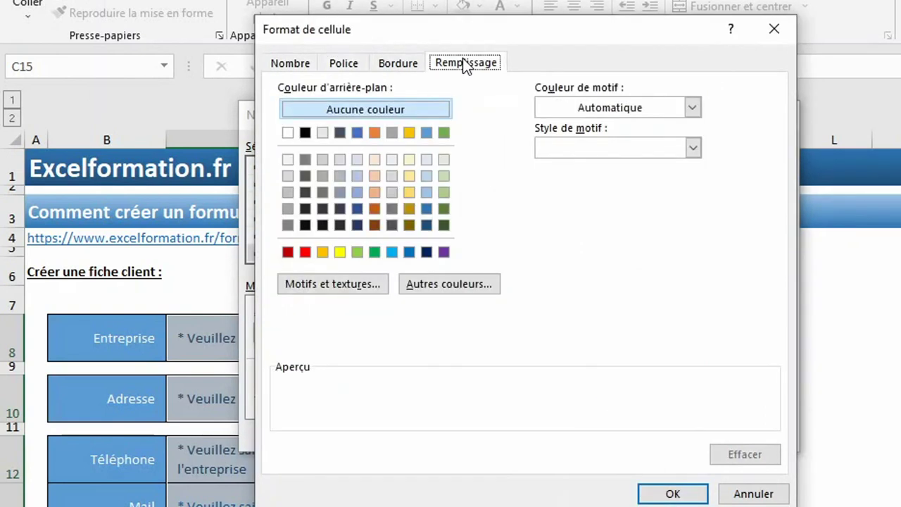
{"action": "left_click", "coordinate": [285, 161]}
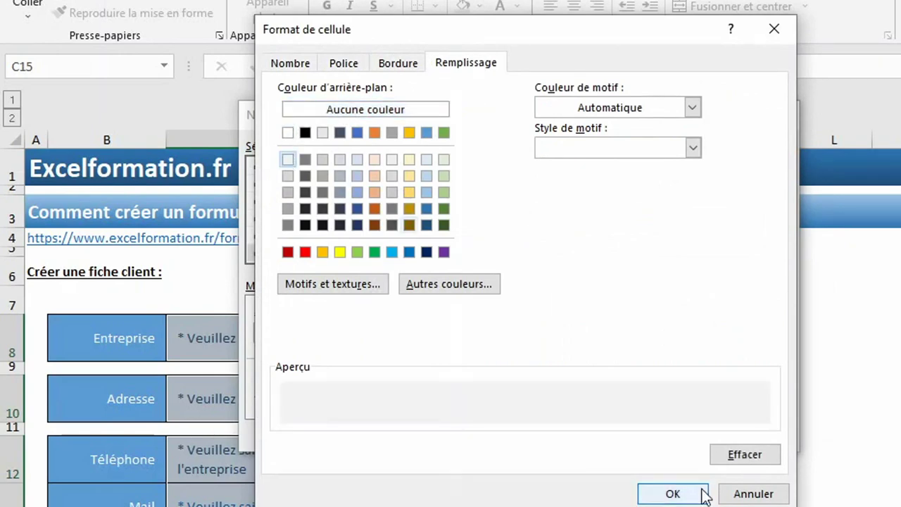
{"action": "left_click", "coordinate": [701, 493]}
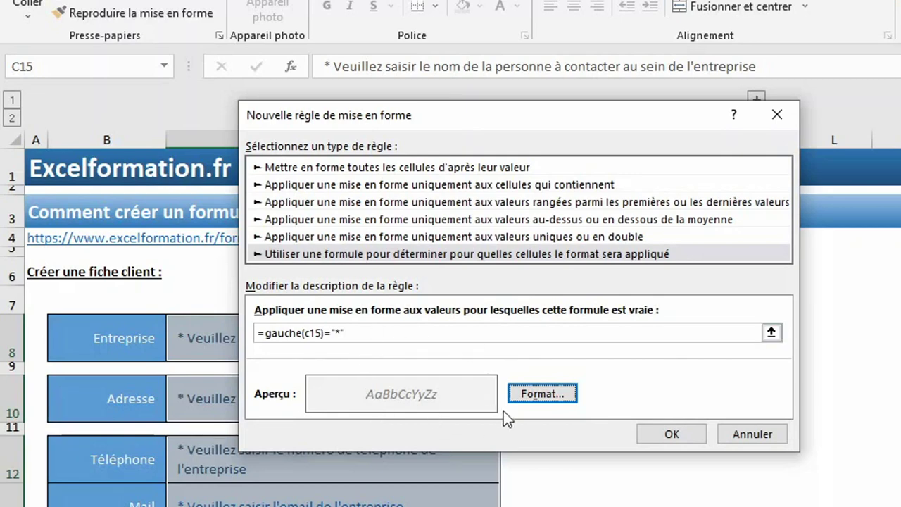
{"action": "left_click", "coordinate": [671, 434]}
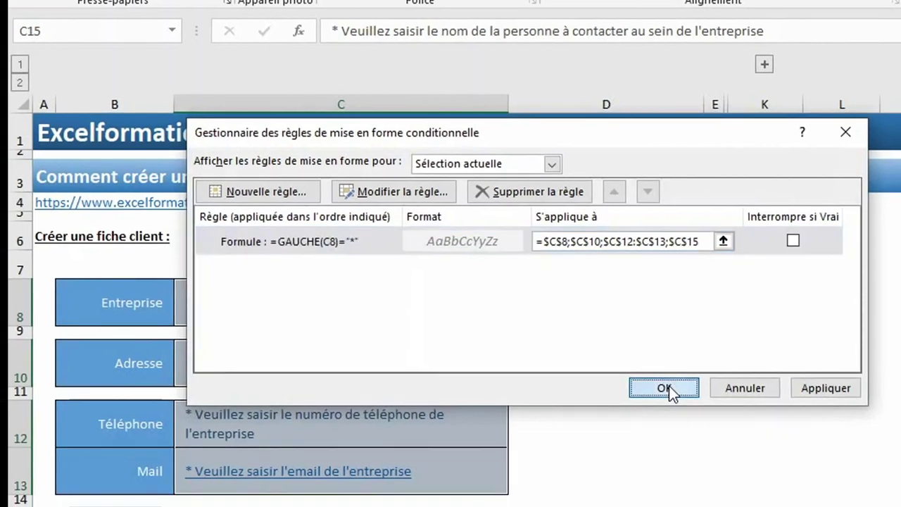
{"action": "left_click", "coordinate": [667, 387]}
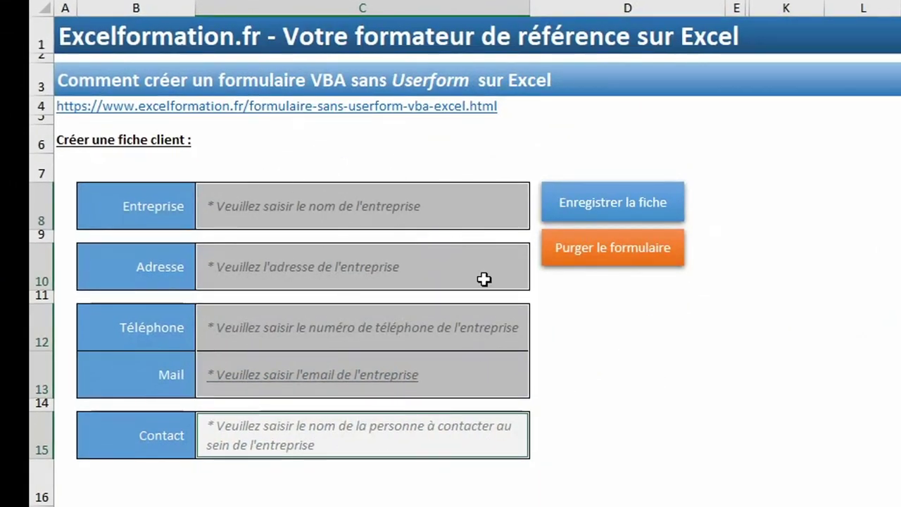
- Choose Microsoft from the Entreprise dropdown to auto-fill its details
{"action": "left_click", "coordinate": [499, 215]}
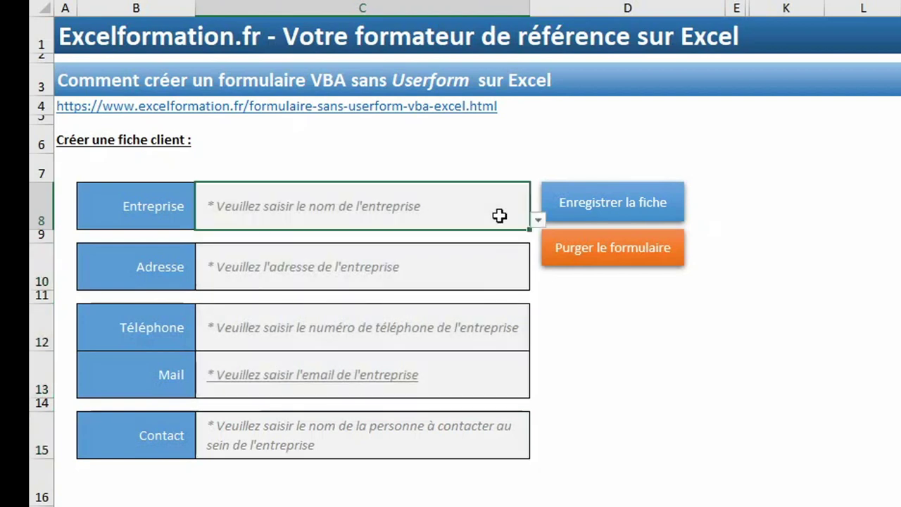
{"action": "left_click", "coordinate": [537, 223]}
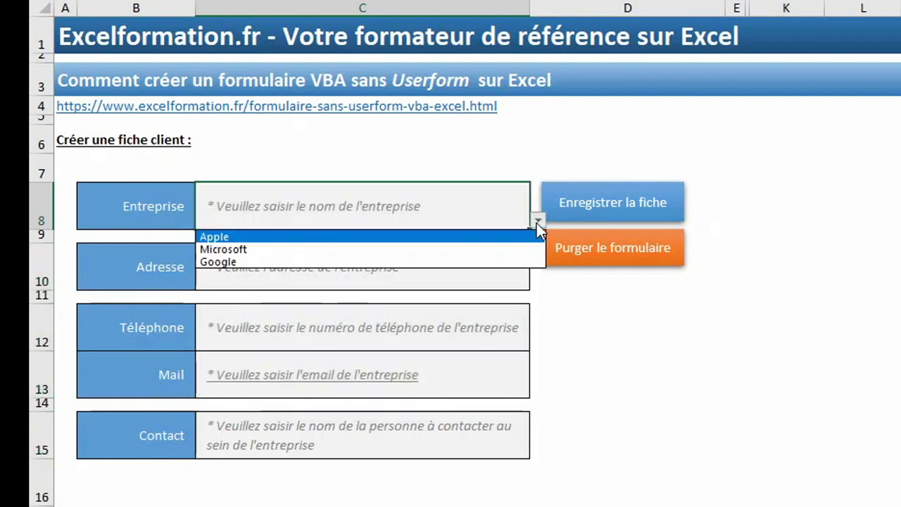
{"action": "left_click", "coordinate": [489, 250]}
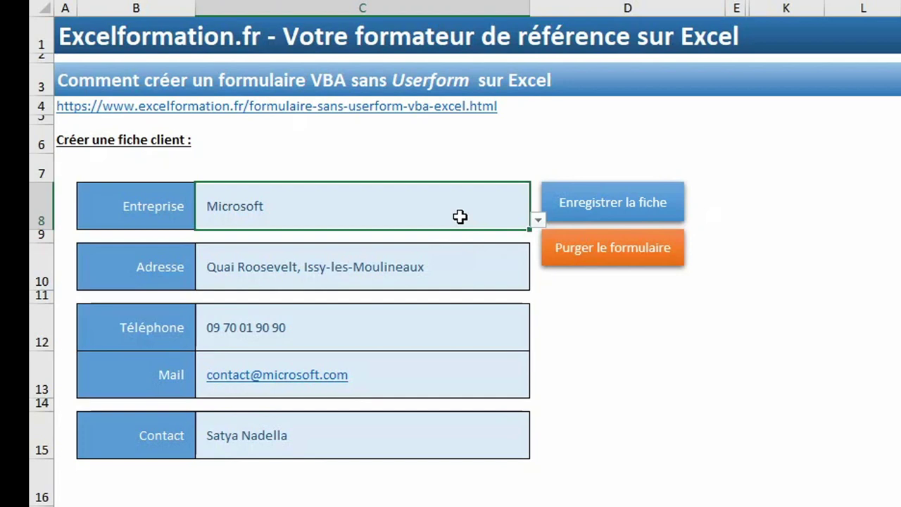
- Overwrite the fields with Facebook, plus the company's address, phone number, e-mail and contact name
{"action": "type", "text": "Facebook"}
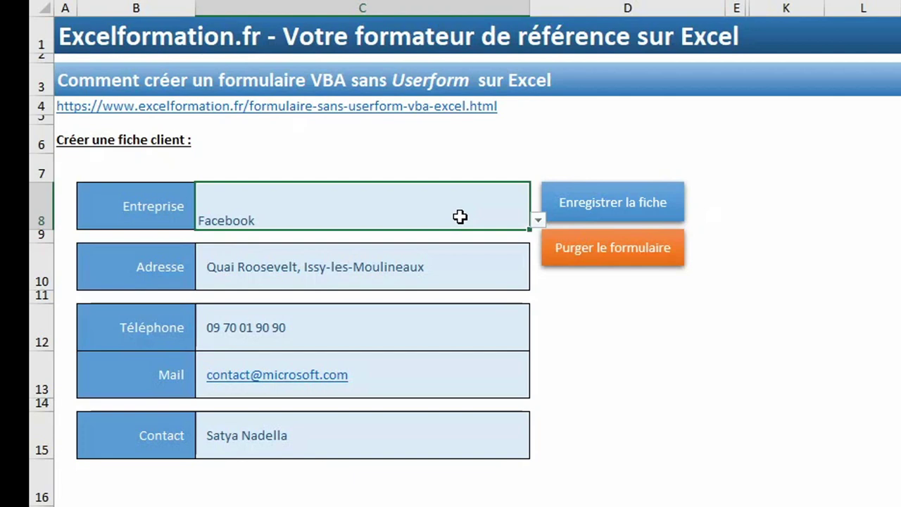
{"action": "key", "text": "Return"}
{"action": "type", "text": "Rue"}
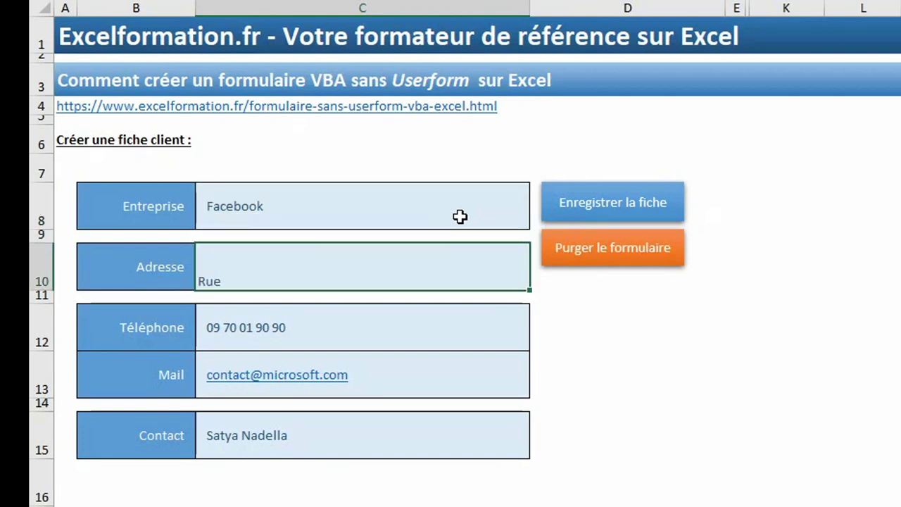
{"action": "type", "text": " Ménars, Paris"}
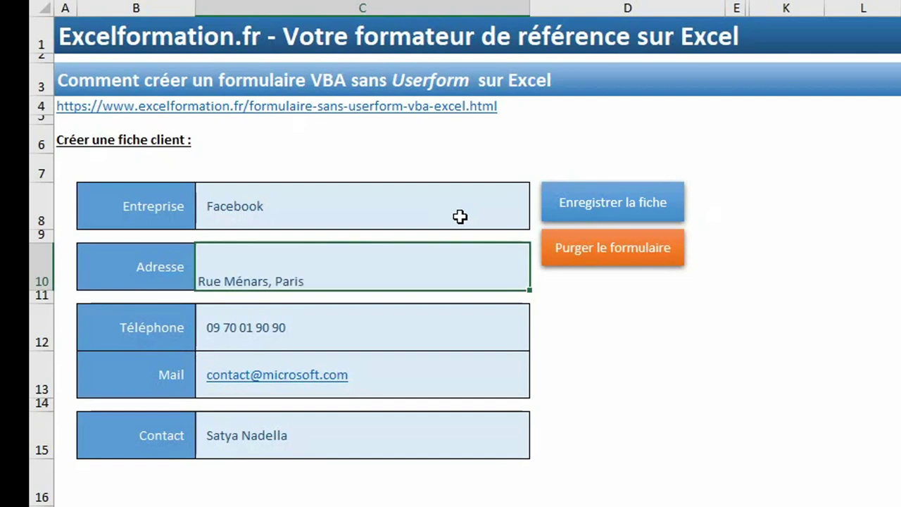
{"action": "key", "text": "Return"}
{"action": "key", "text": "Return"}
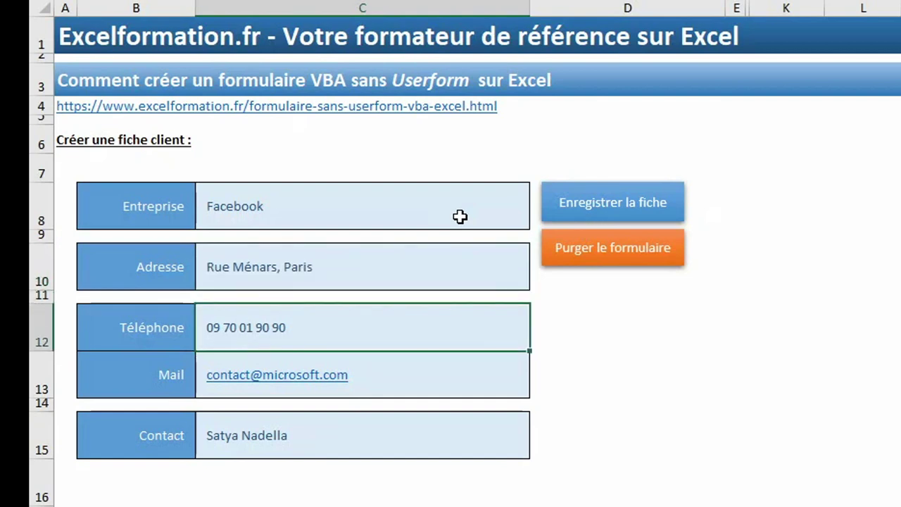
{"action": "type", "text": "09 8"}
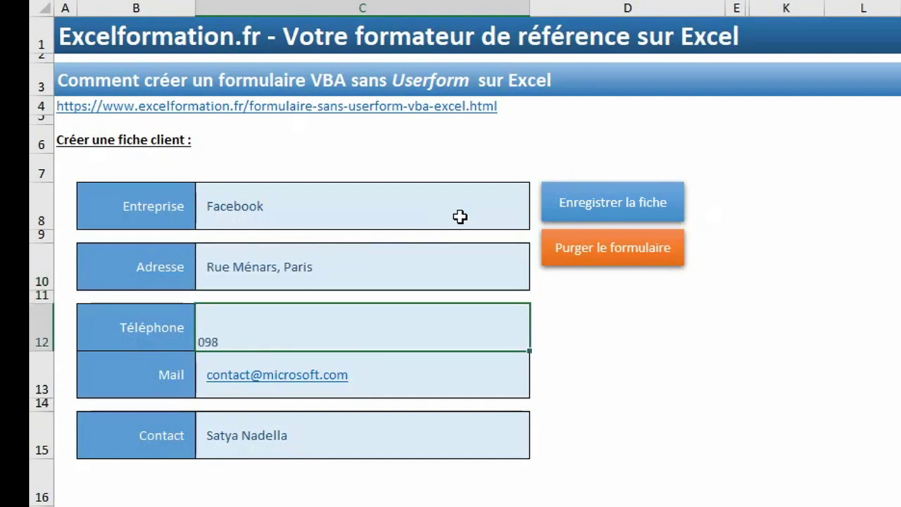
{"action": "type", "text": "7 65 43 21"}
{"action": "key", "text": "Return"}
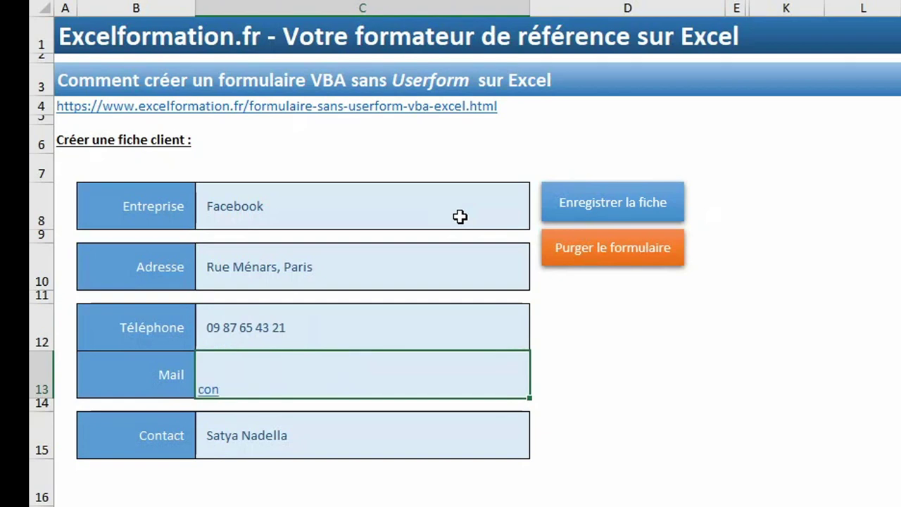
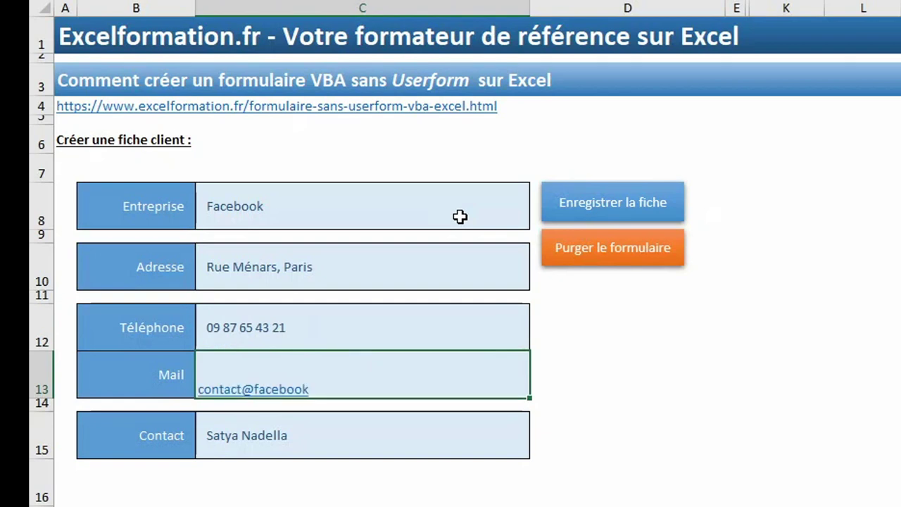
{"action": "key", "text": "Return"}
{"action": "type", "text": "Mark Zuckerberg"}
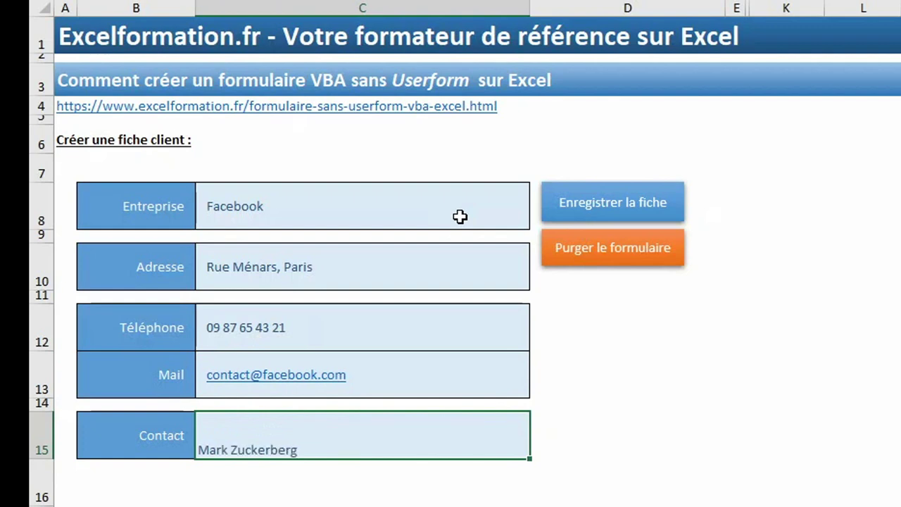
{"action": "key", "text": "Return"}
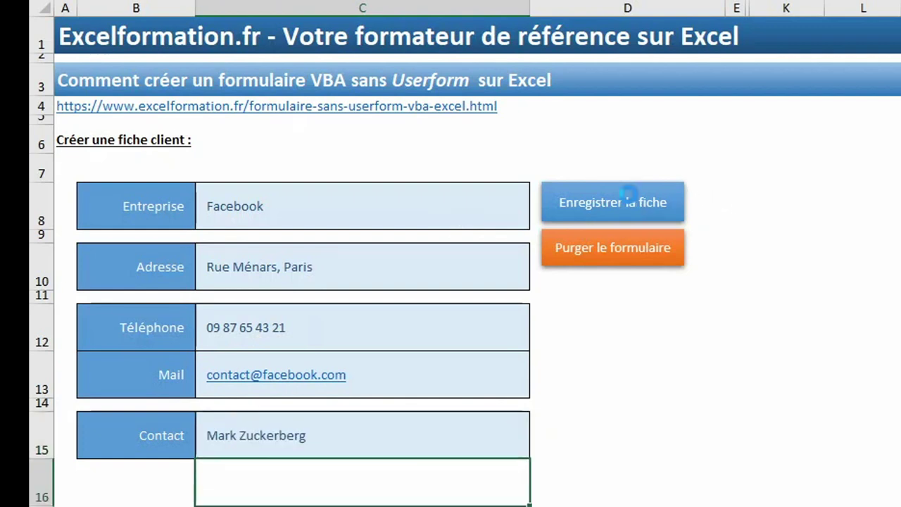
- Save the Facebook record with the 'Enregistrer la fiche' button, clearing the form
{"action": "left_click", "coordinate": [628, 196]}
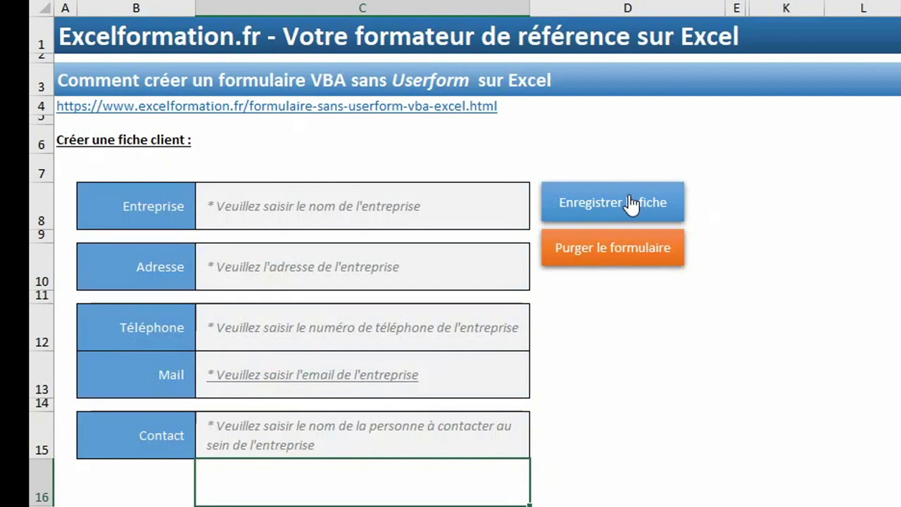